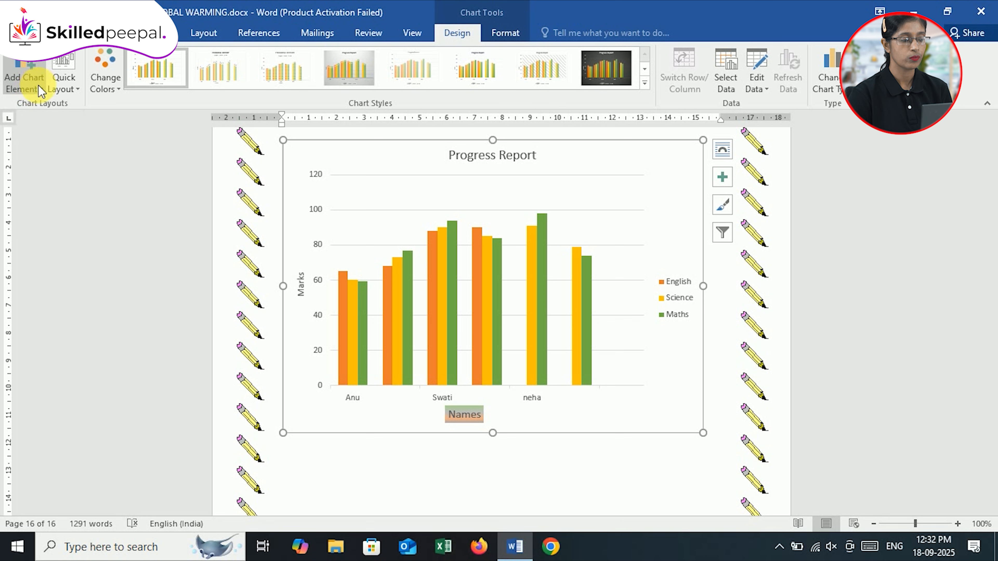
# - Add data labels at the Center position on the columns of the Progress Report chart
pyautogui.click(40, 90)
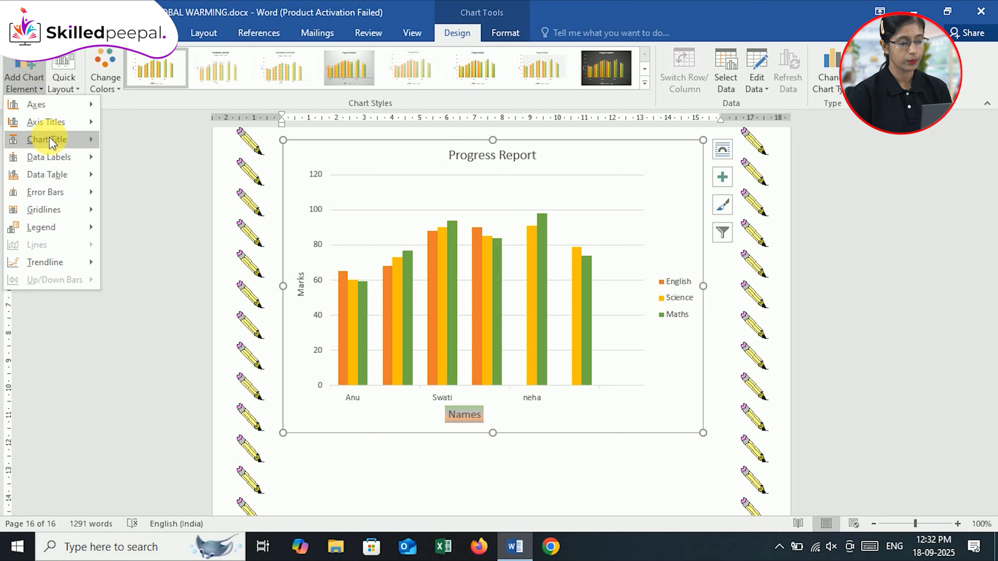
pyautogui.moveTo(52, 144)
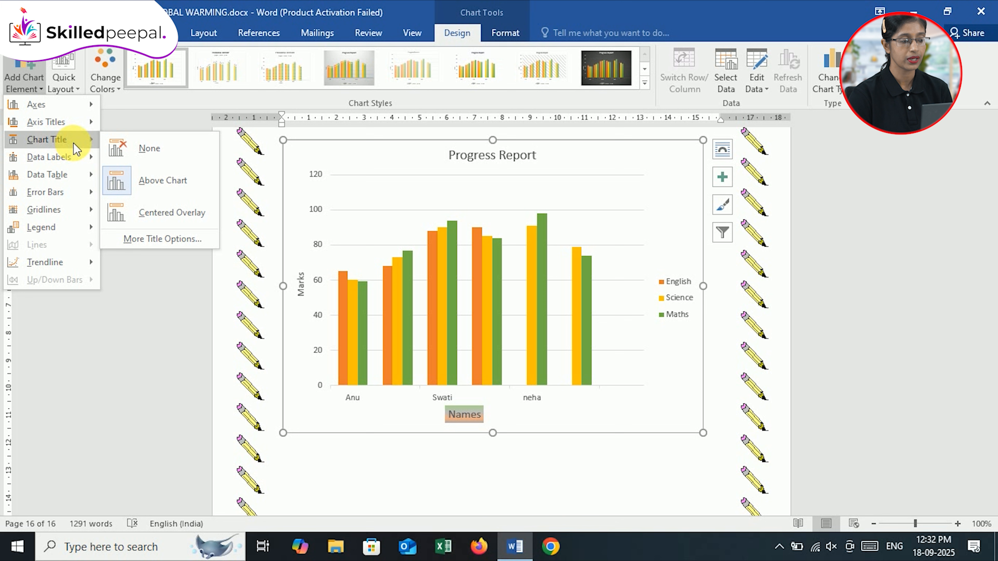
pyautogui.moveTo(71, 161)
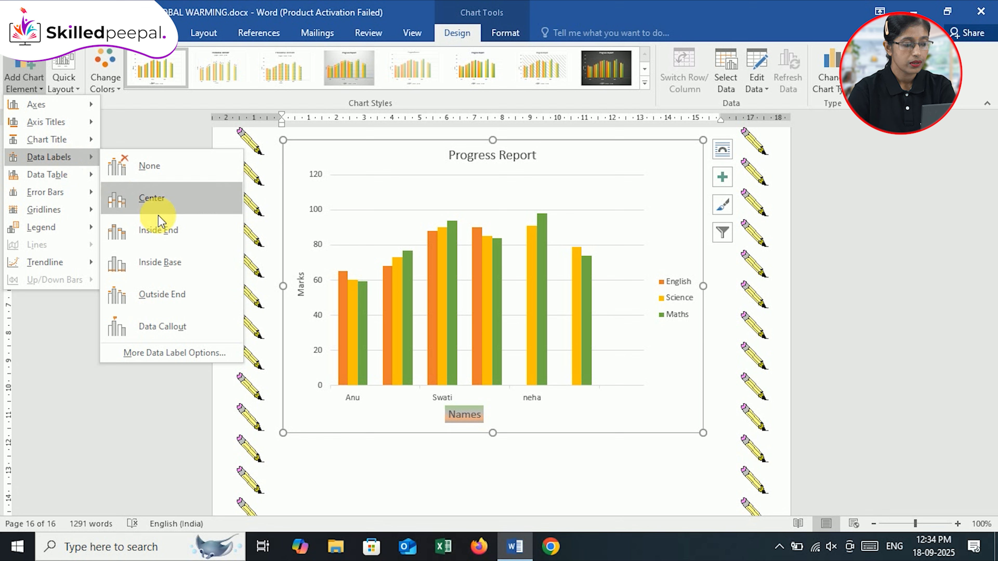
pyautogui.click(159, 206)
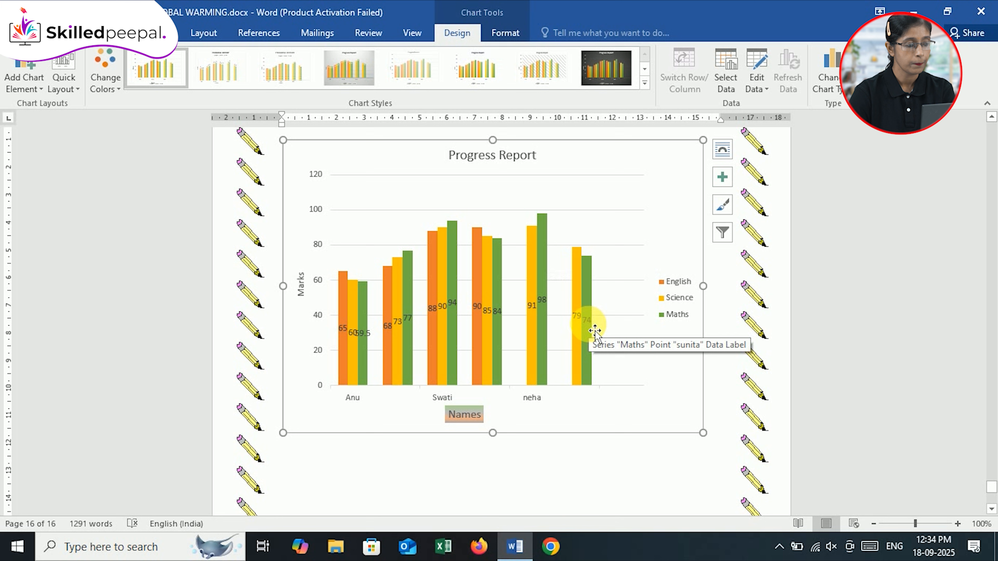
# - Reposition the chart's data labels to Inside End, and then to Inside Base
pyautogui.click(31, 88)
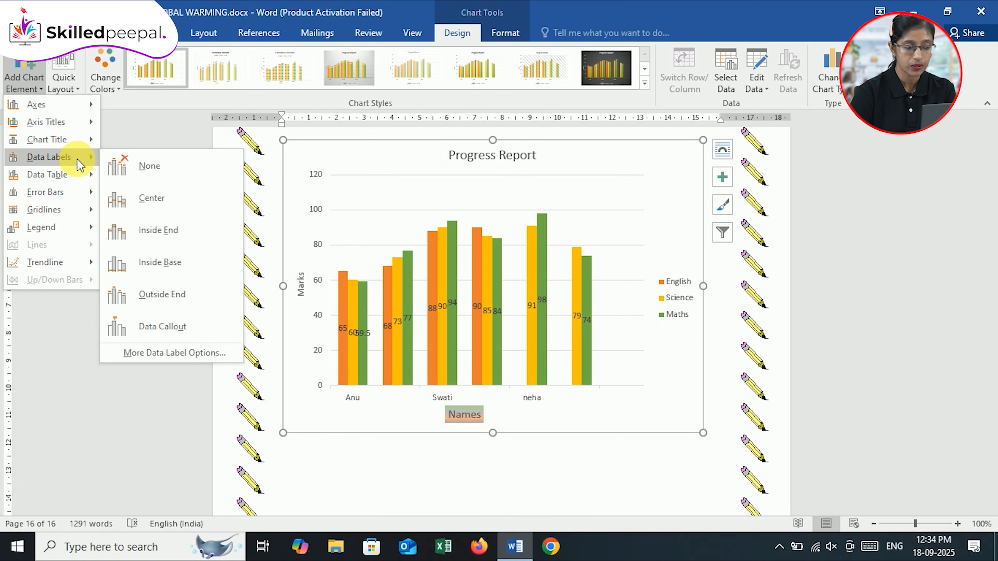
pyautogui.click(162, 235)
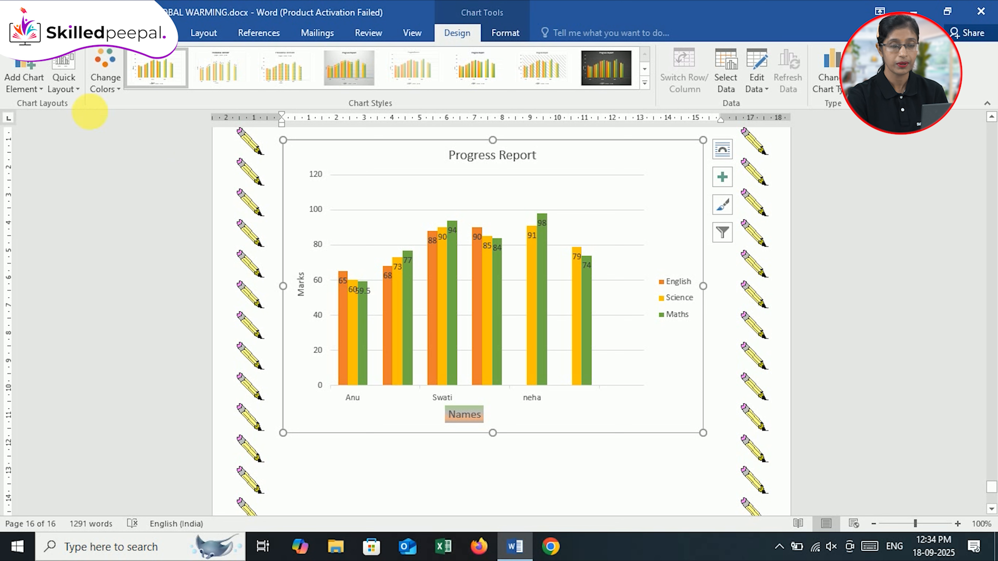
pyautogui.click(30, 94)
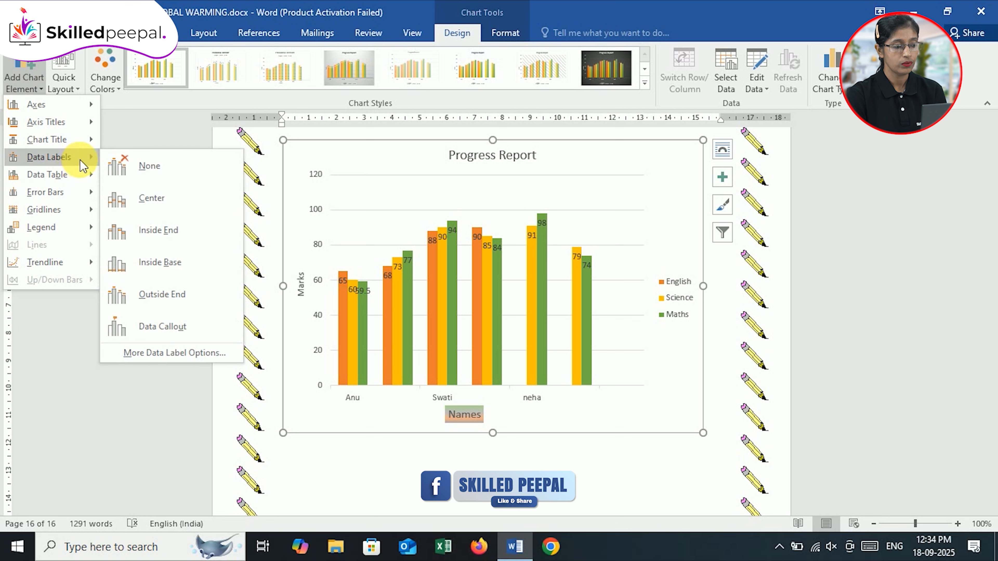
pyautogui.click(156, 264)
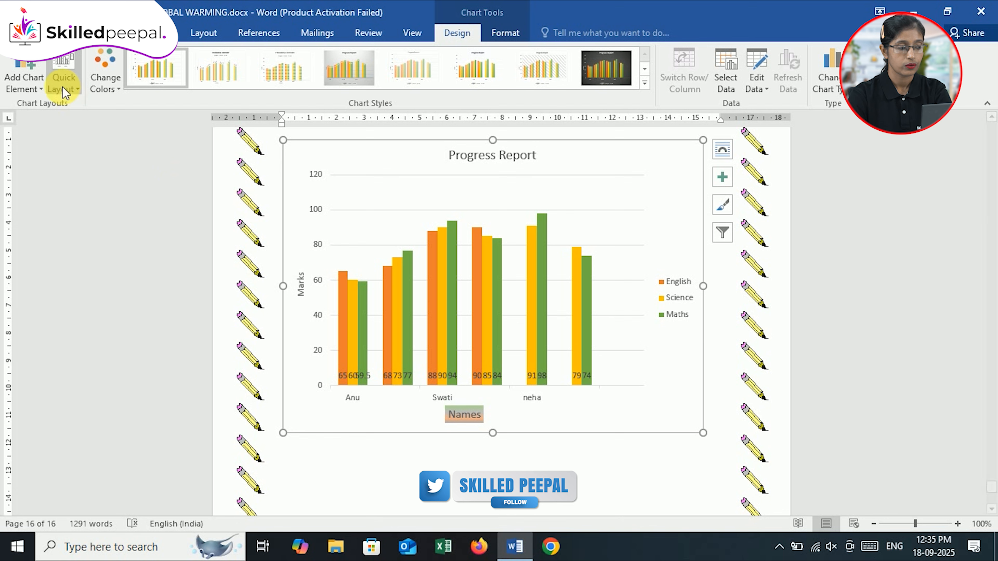
# - Place the chart's data labels at the Outside End of the columns
pyautogui.click(35, 89)
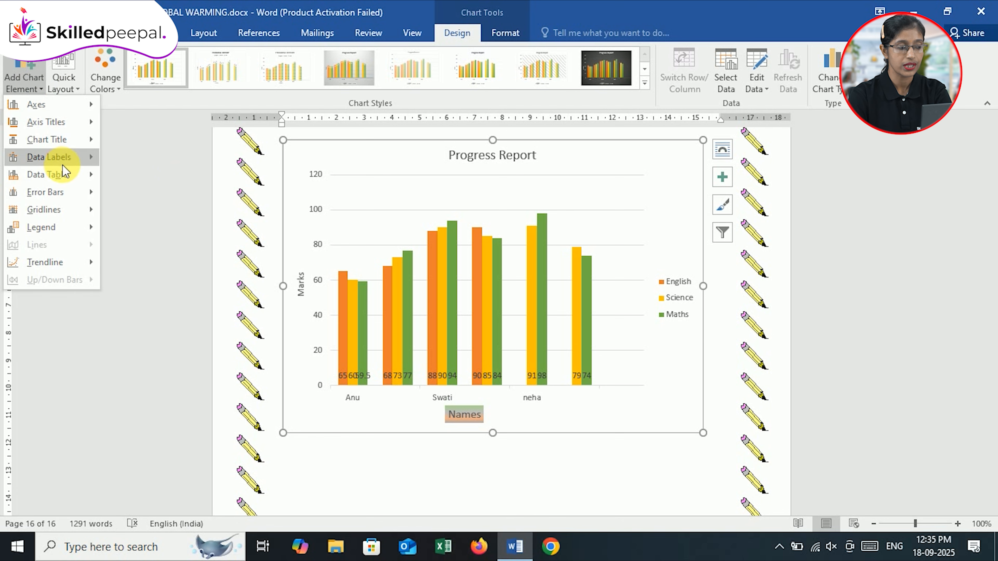
pyautogui.moveTo(66, 163)
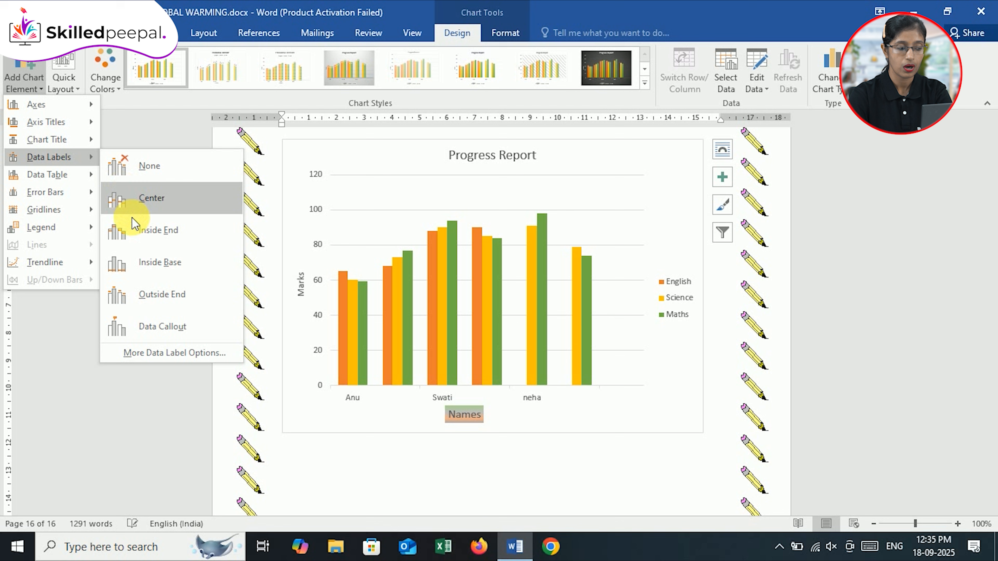
pyautogui.click(172, 297)
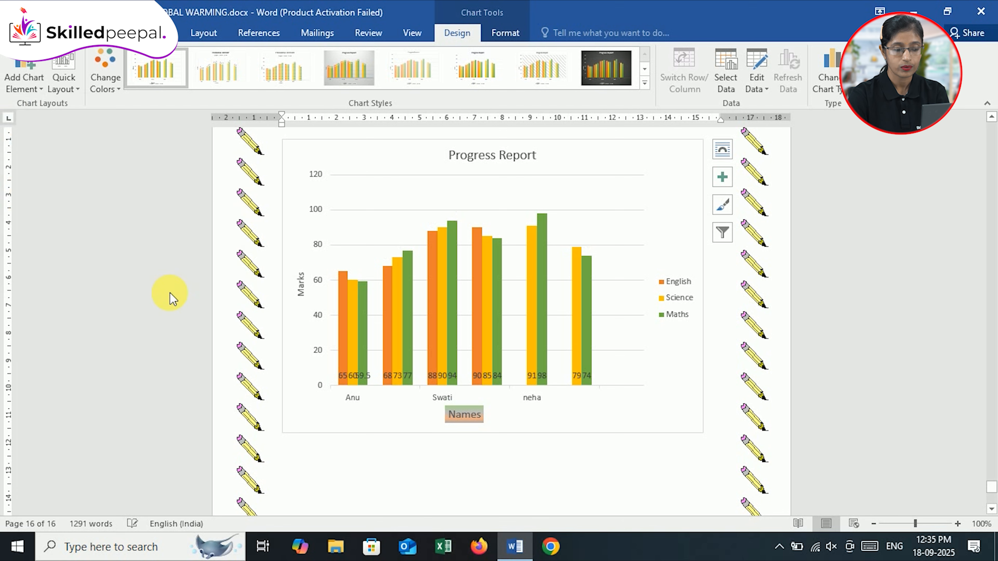
pyautogui.moveTo(493, 251)
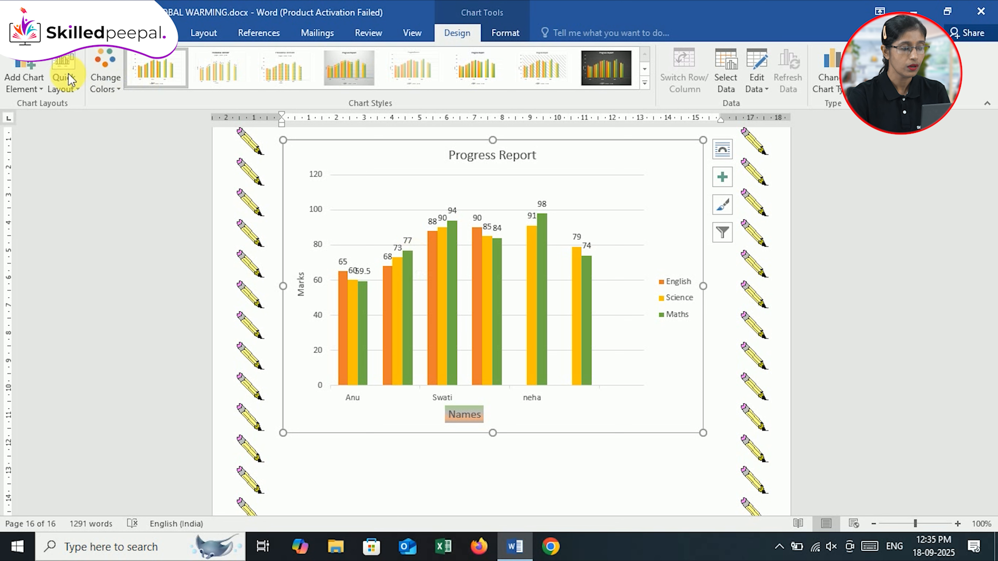
# - Change the chart's data labels to the Data Callout style
pyautogui.click(36, 92)
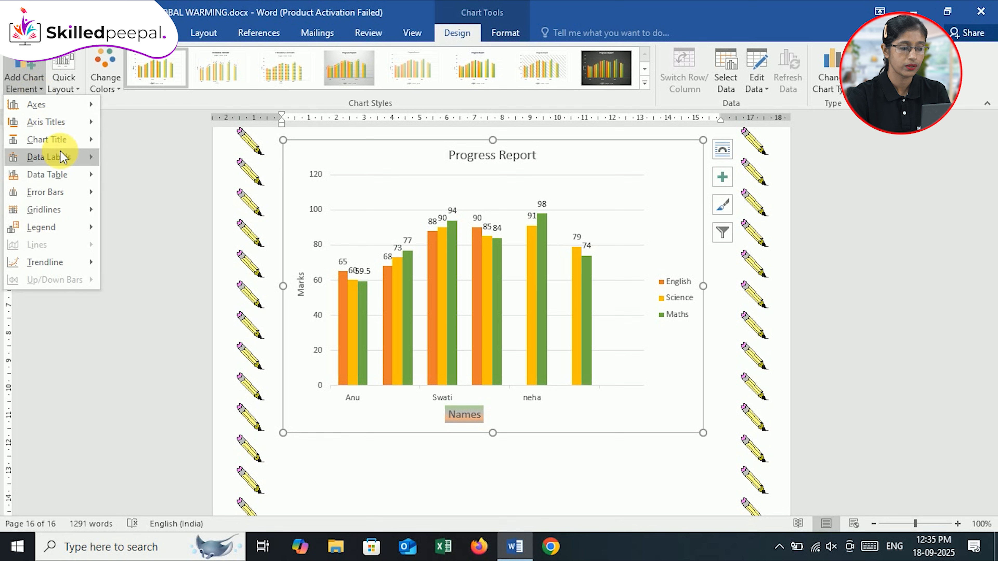
pyautogui.moveTo(62, 156)
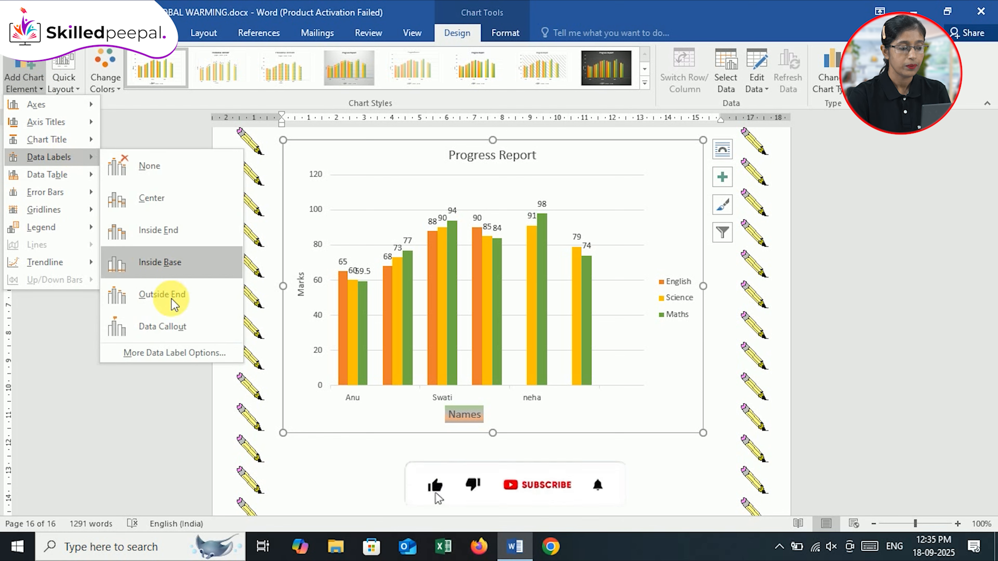
pyautogui.click(183, 332)
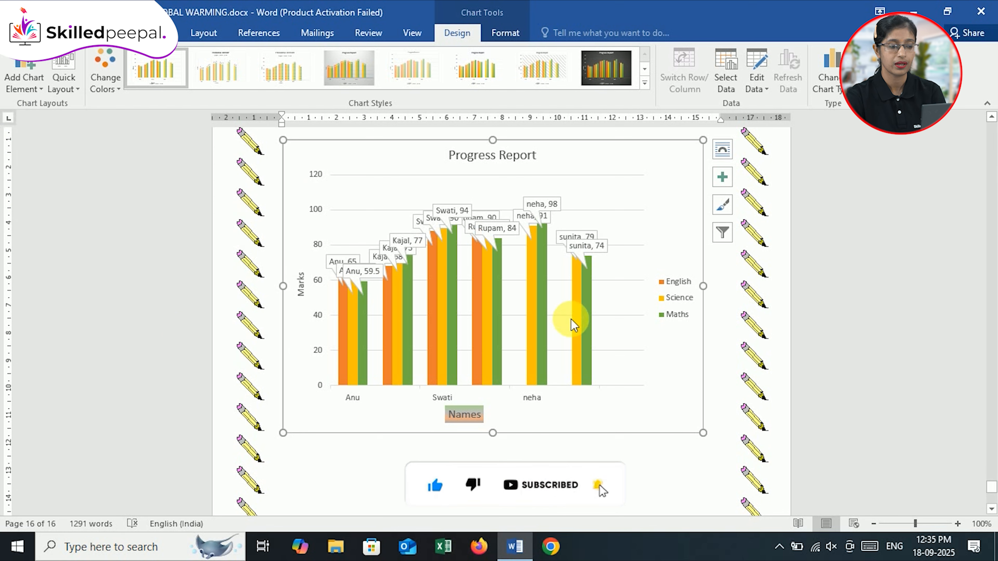
pyautogui.moveTo(571, 319)
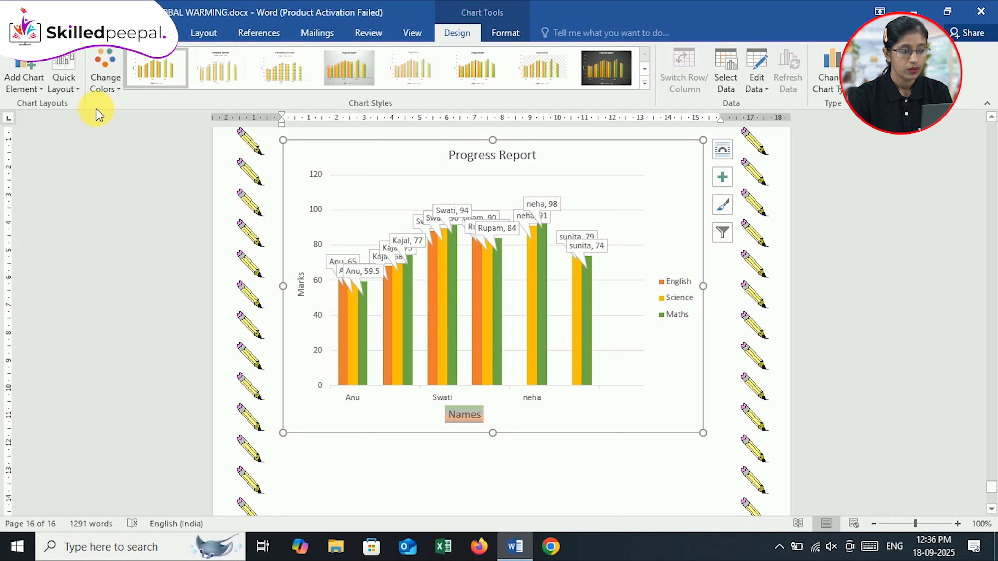
# - Open the detailed data label formatting options for the Progress Report chart
pyautogui.click(25, 91)
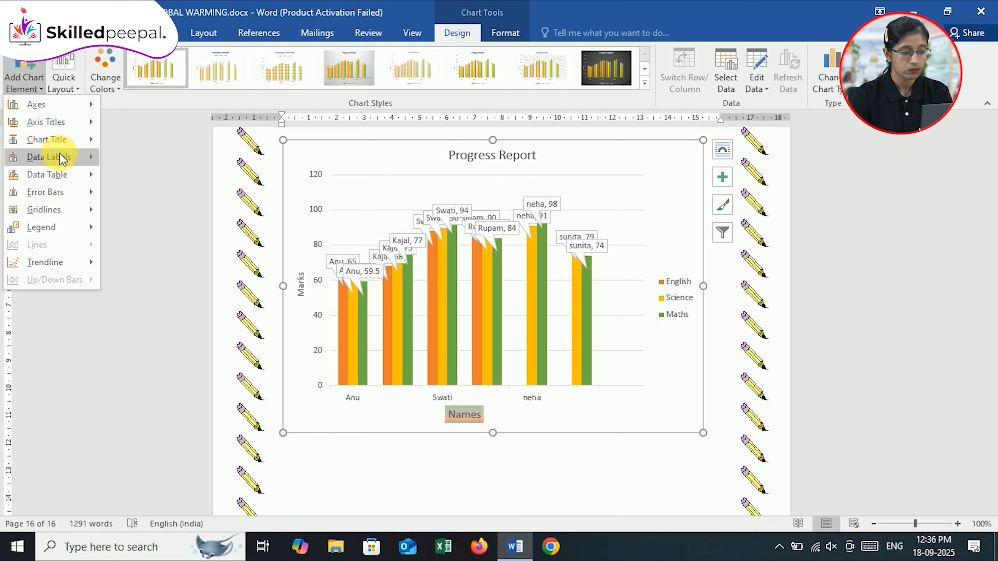
pyautogui.moveTo(61, 159)
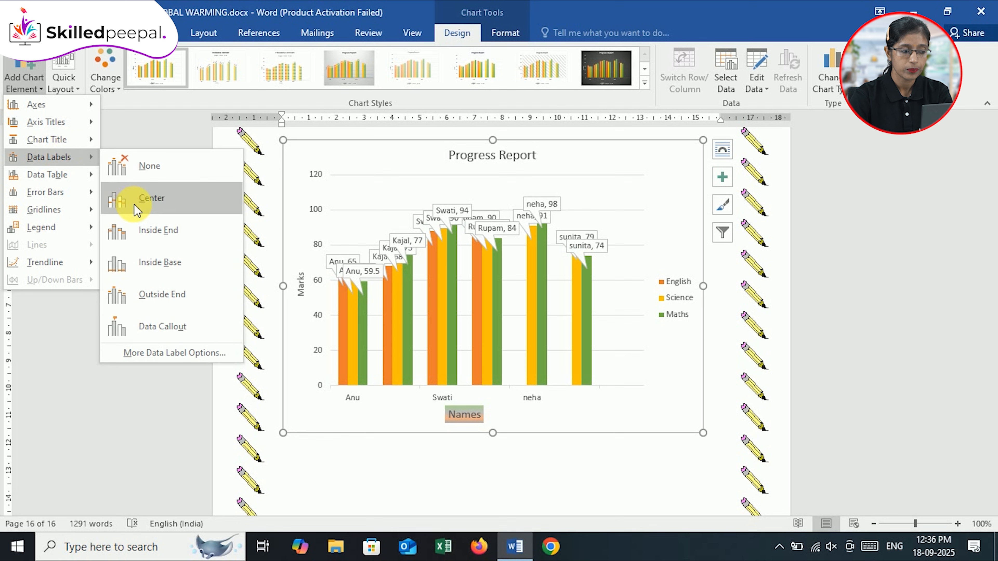
pyautogui.click(180, 354)
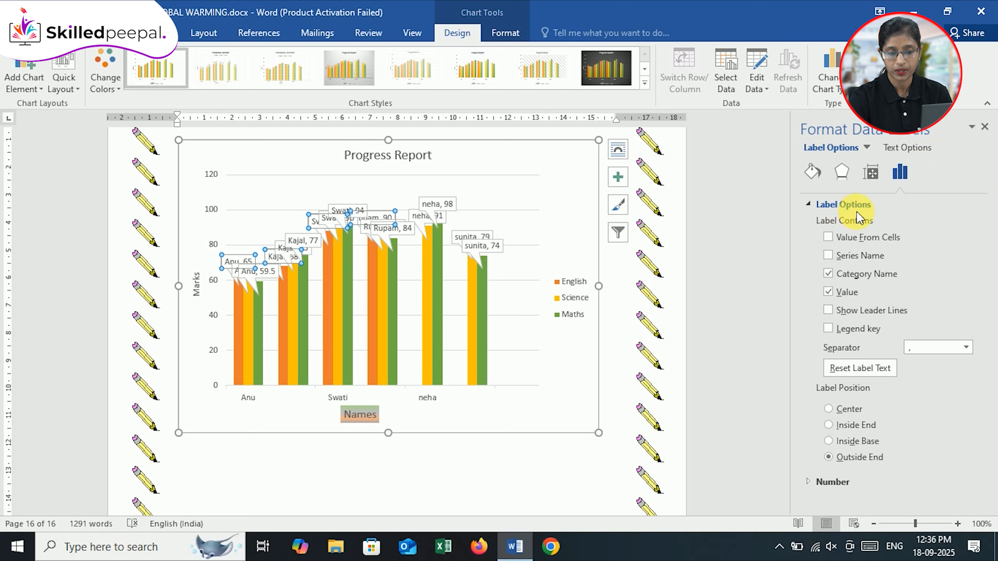
# - Include values from cells in the English series' data labels, using the range A2:E2 on Sheet1
pyautogui.click(852, 245)
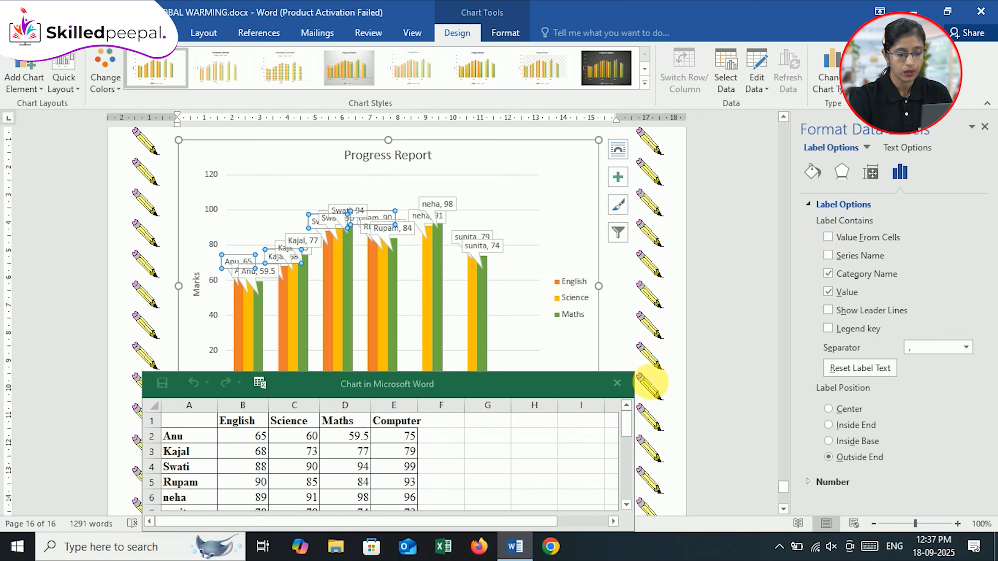
pyautogui.moveTo(627, 430)
pyautogui.mouseDown()
pyautogui.moveTo(628, 441)
pyautogui.moveTo(627, 430)
pyautogui.mouseUp()
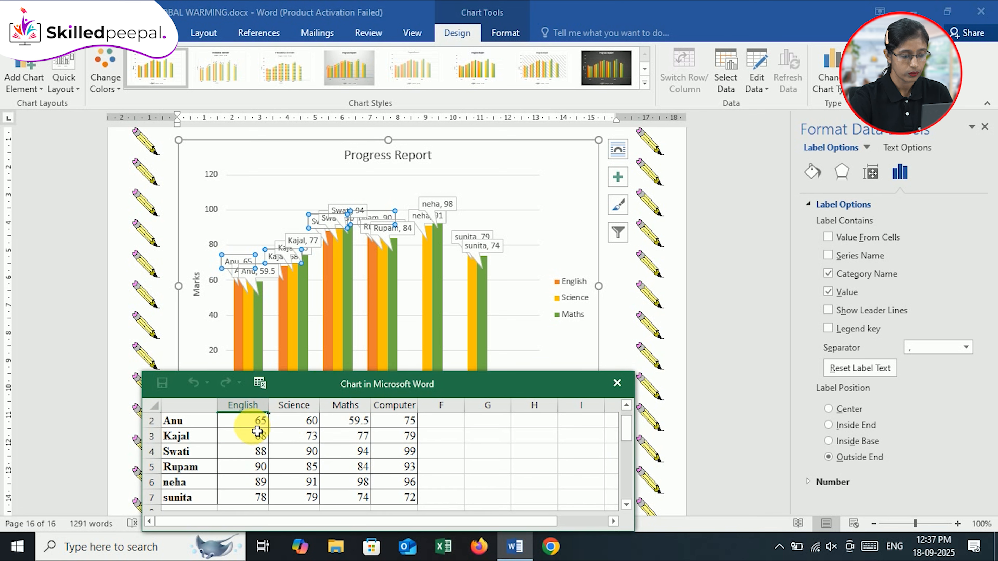
pyautogui.moveTo(260, 421); pyautogui.dragTo(394, 429)
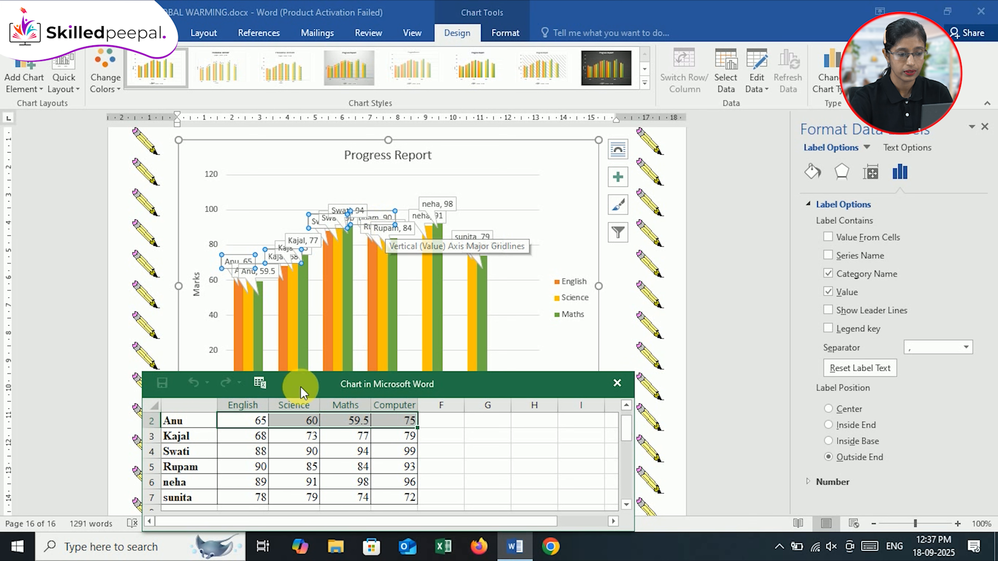
pyautogui.click(363, 441)
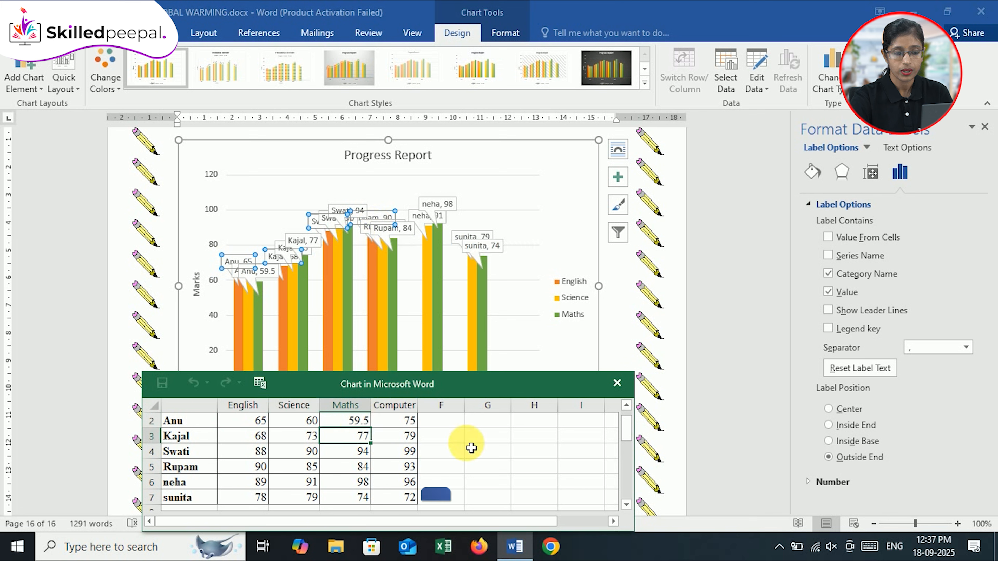
pyautogui.click(828, 238)
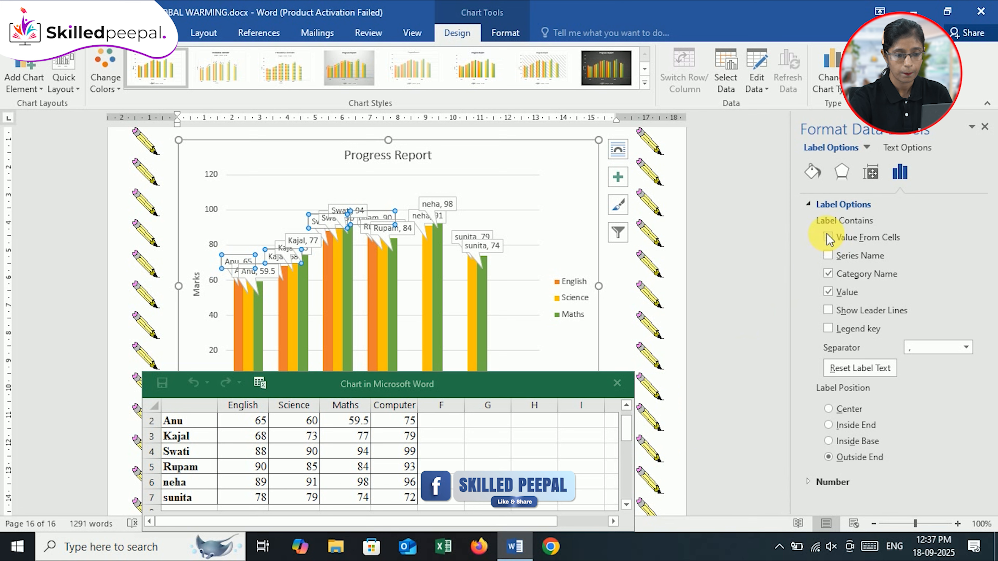
pyautogui.click(828, 238)
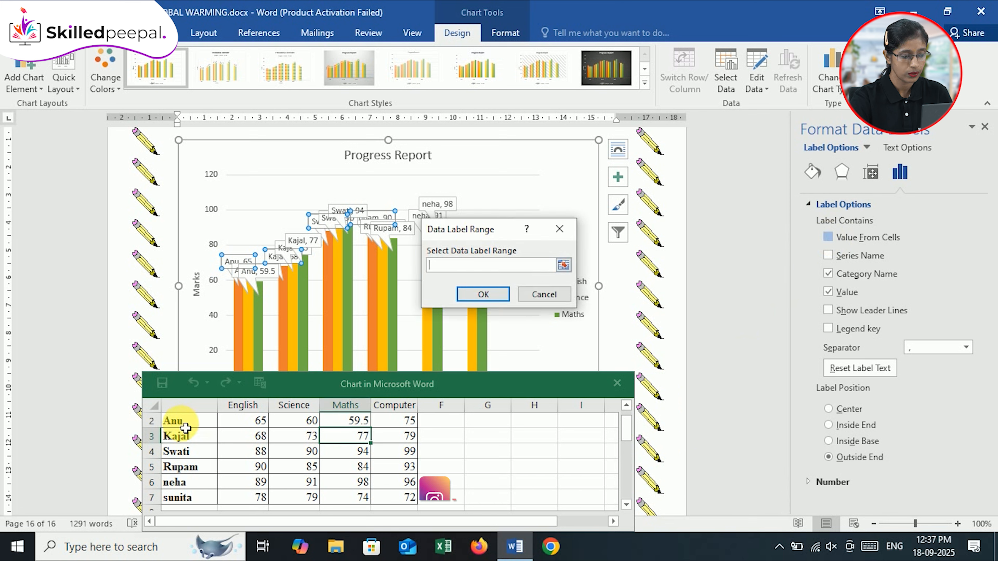
pyautogui.moveTo(178, 425); pyautogui.dragTo(405, 425)
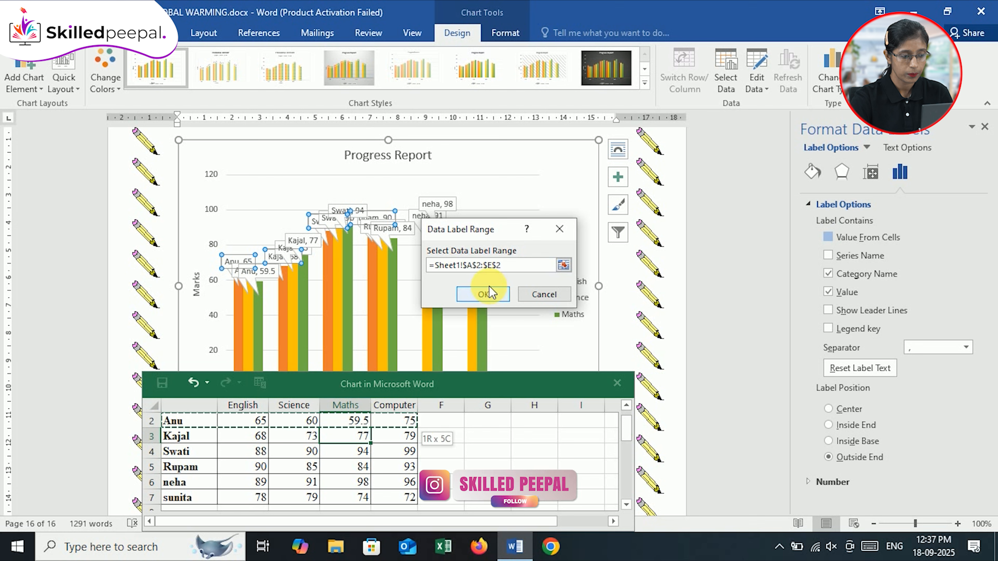
pyautogui.click(484, 293)
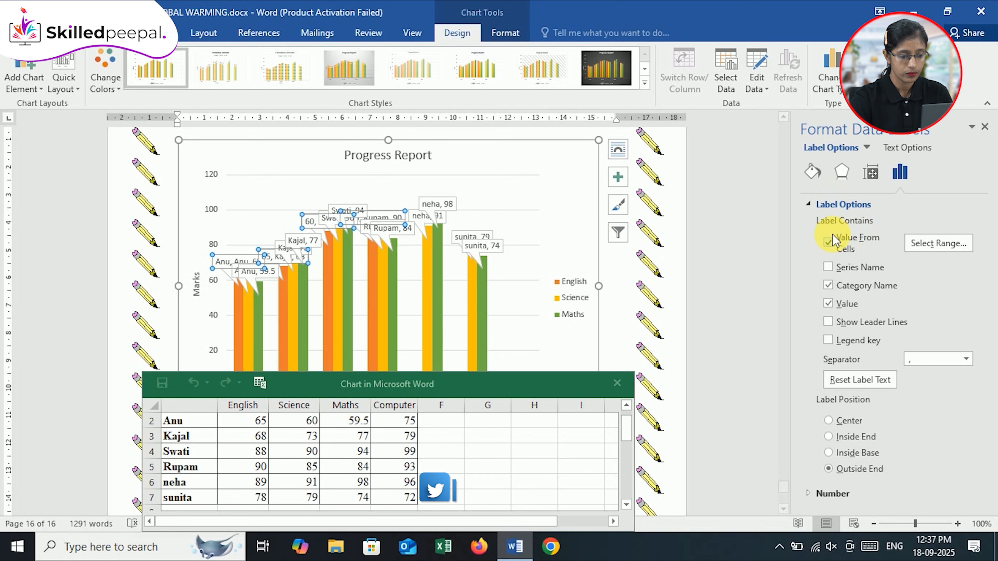
# - Remove the values taken from cells from the English series' data labels and close the chart data sheet
pyautogui.moveTo(583, 394); pyautogui.dragTo(632, 452)
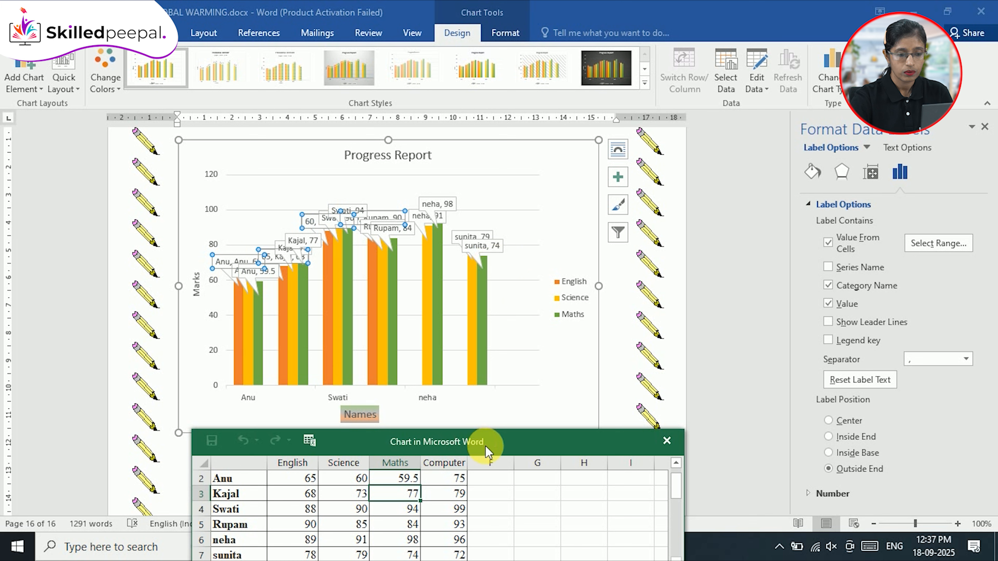
pyautogui.moveTo(490, 451); pyautogui.dragTo(467, 323)
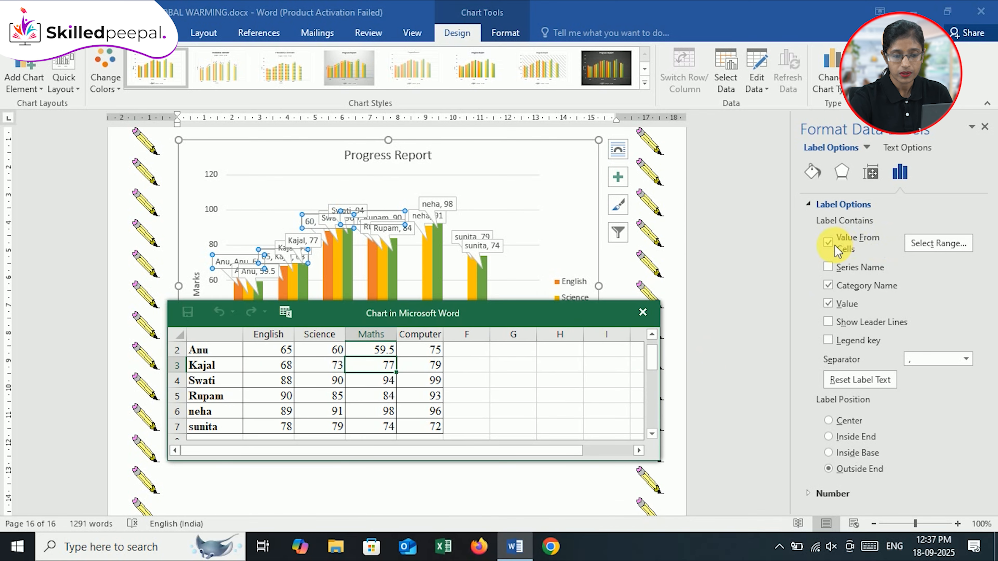
pyautogui.click(828, 249)
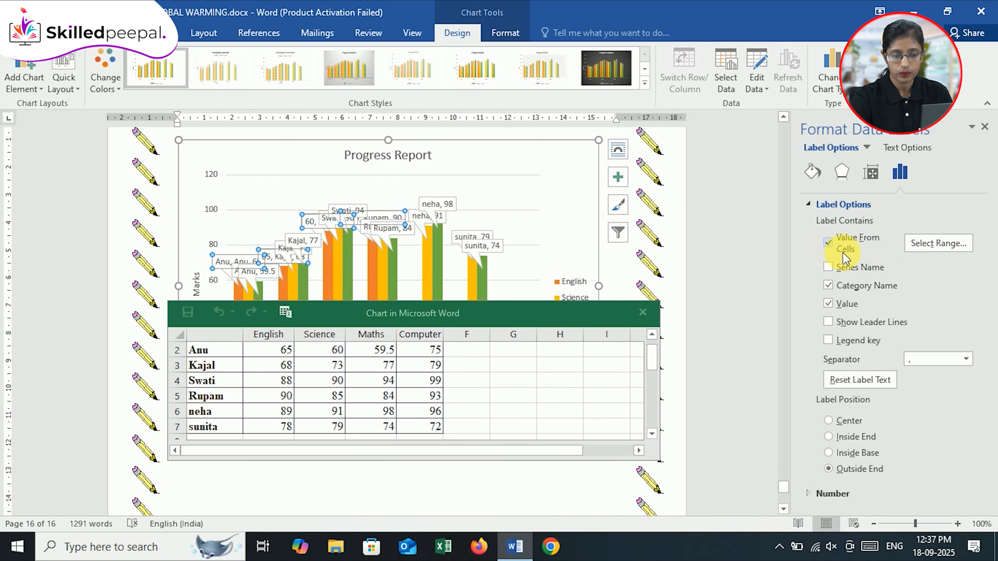
pyautogui.click(829, 283)
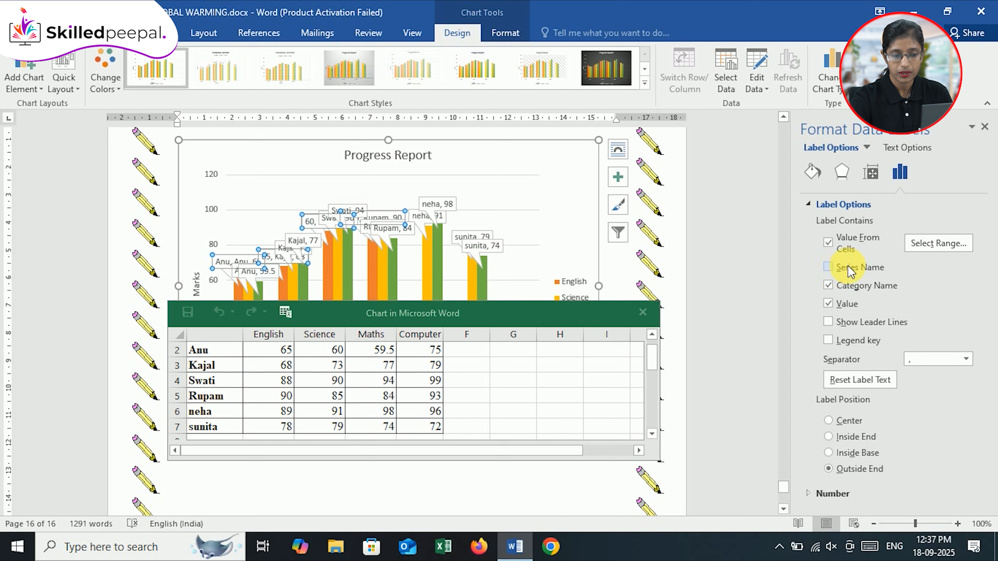
pyautogui.click(829, 268)
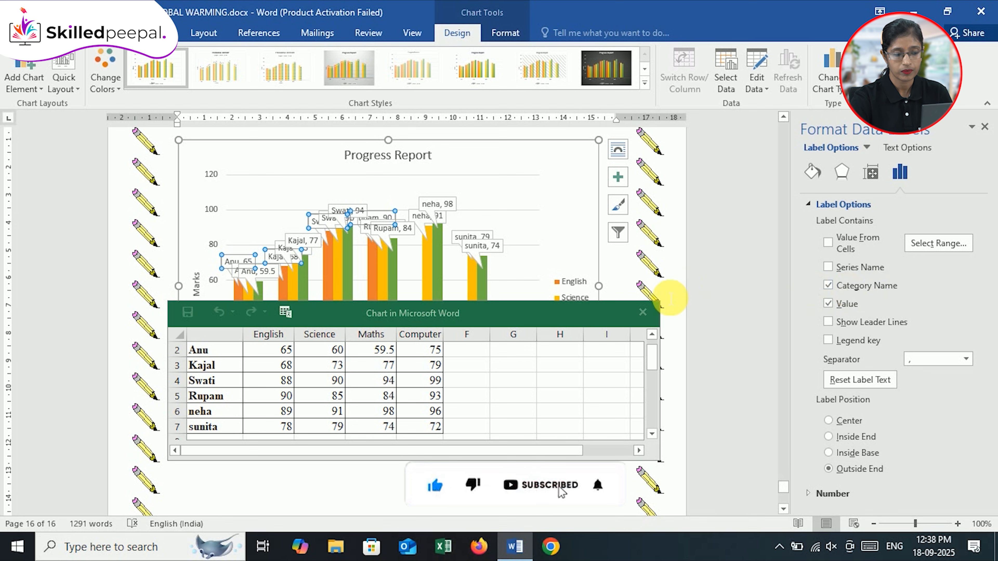
pyautogui.click(643, 315)
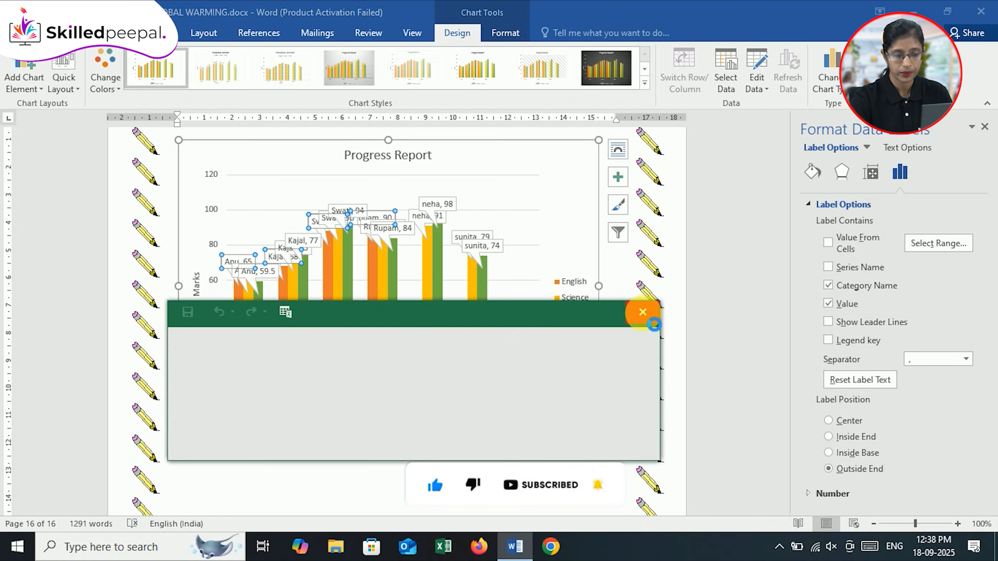
# - Turn the category name off in the English series' data labels, and turn it back on
pyautogui.click(827, 301)
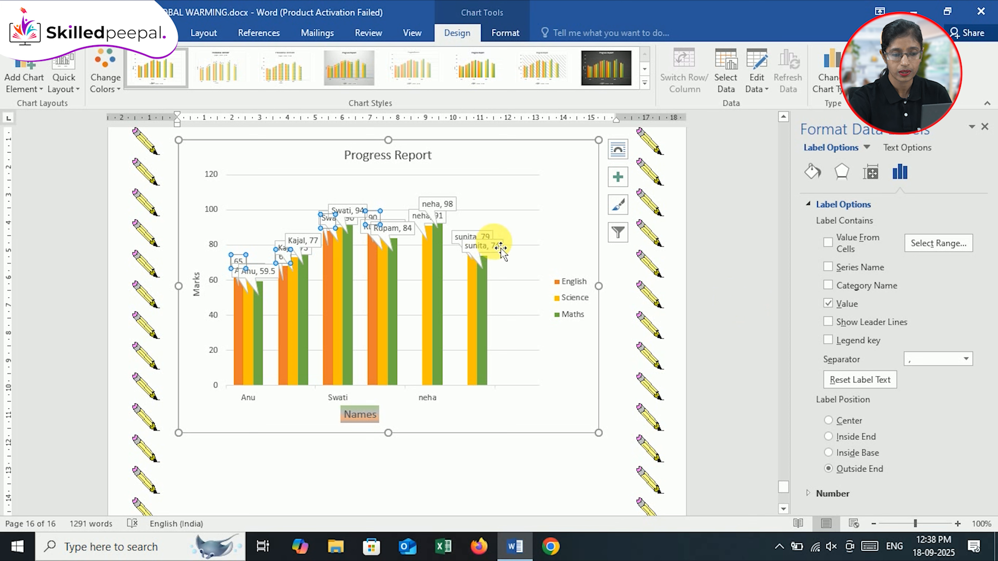
pyautogui.click(828, 286)
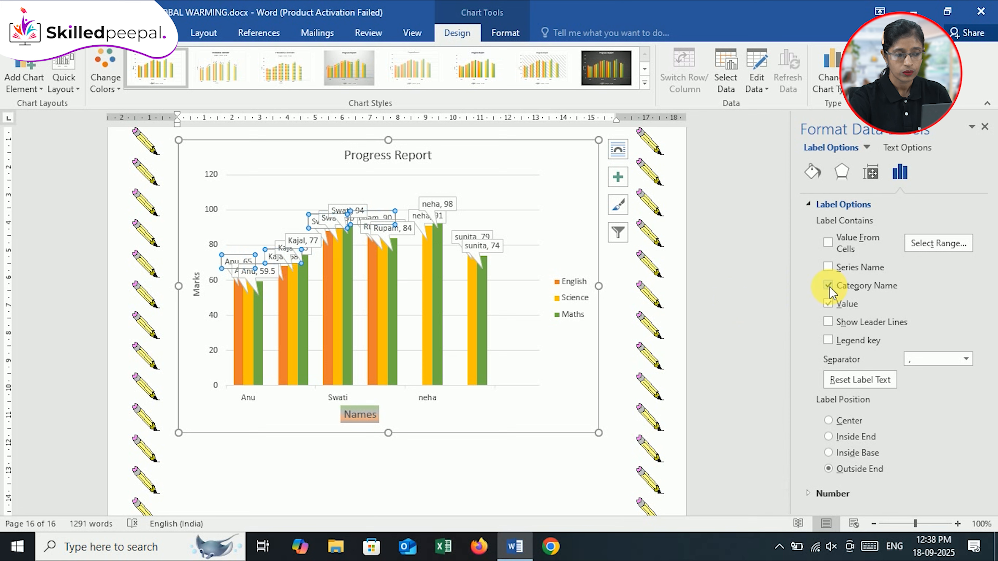
# - Turn the value off in the English series' data labels, and turn it back on
pyautogui.click(828, 304)
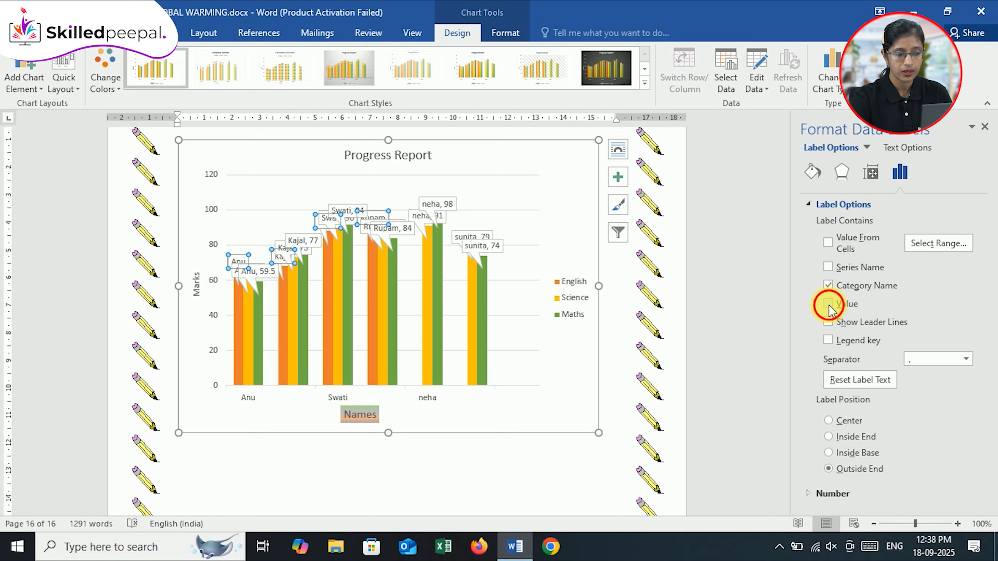
pyautogui.click(828, 305)
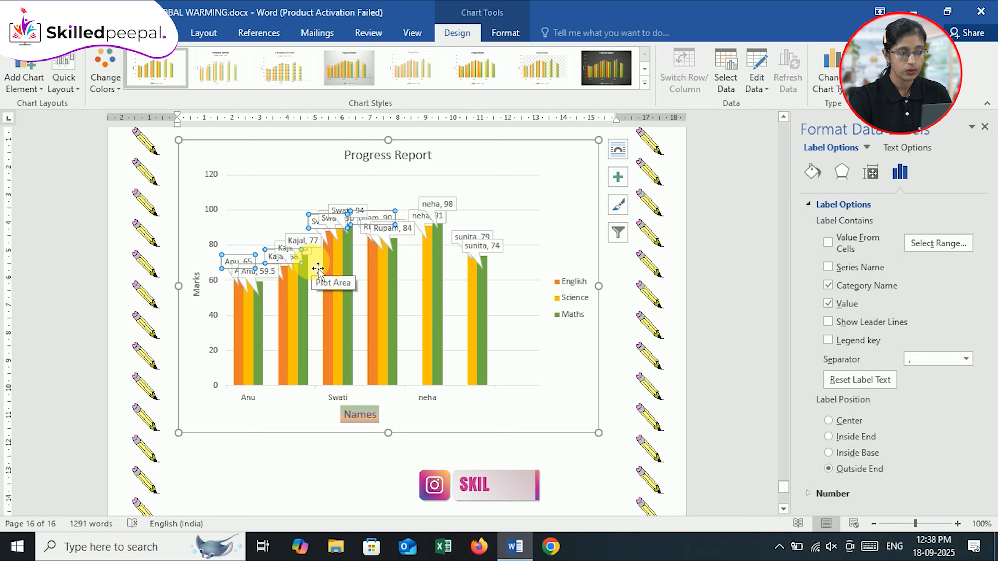
# - Open the detailed data label options for the Maths series and show the legend key in its labels
pyautogui.click(39, 90)
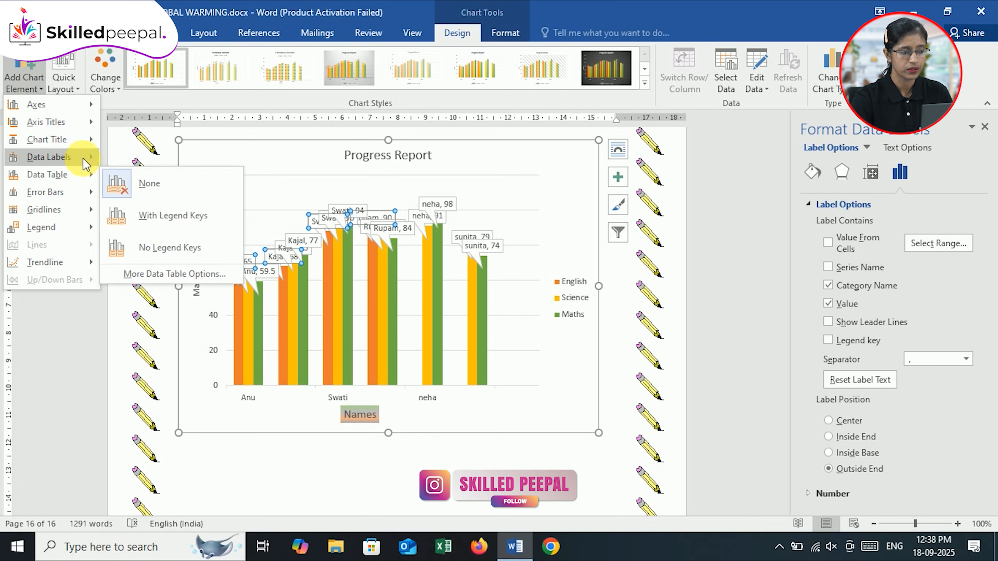
pyautogui.moveTo(85, 161)
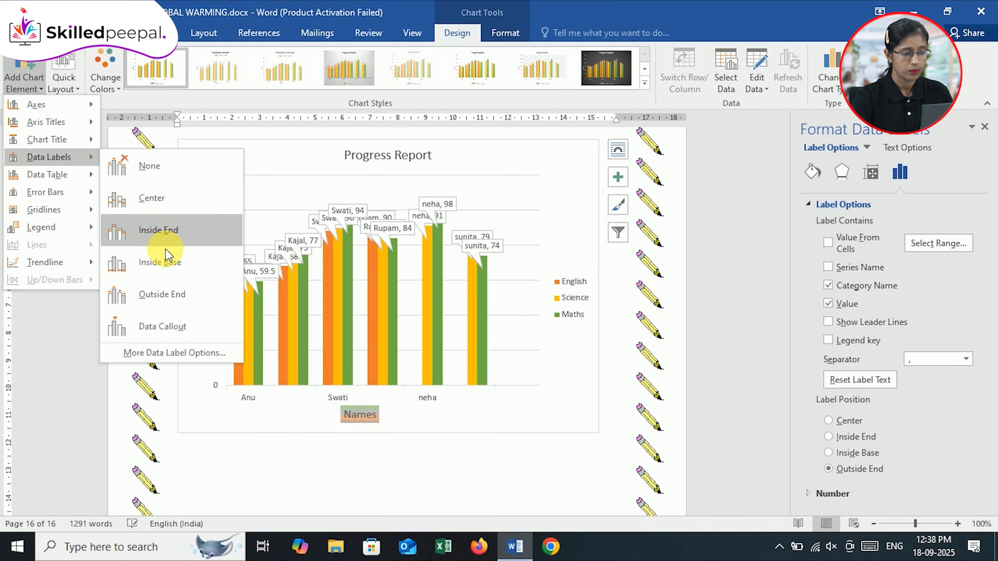
pyautogui.click(185, 293)
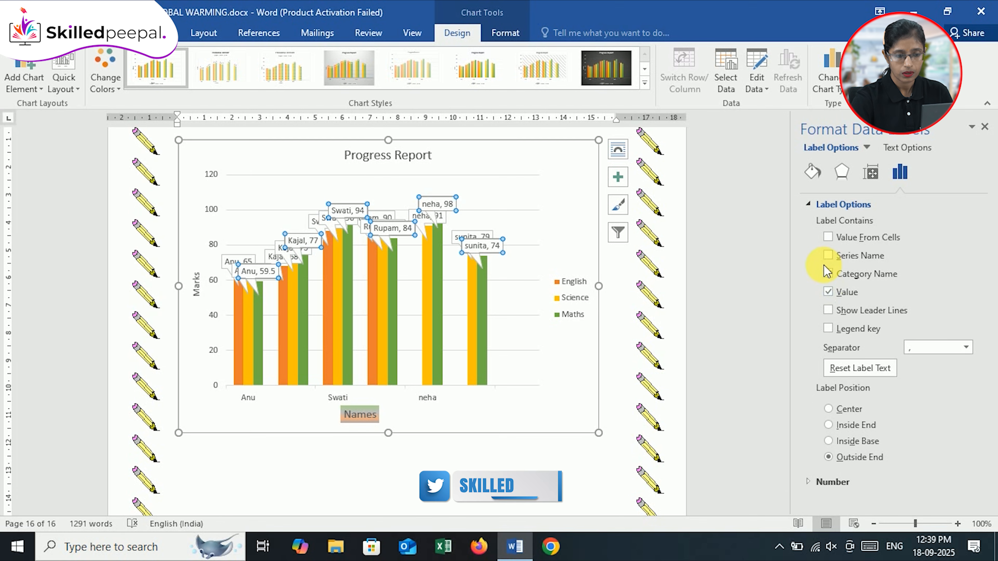
pyautogui.click(827, 273)
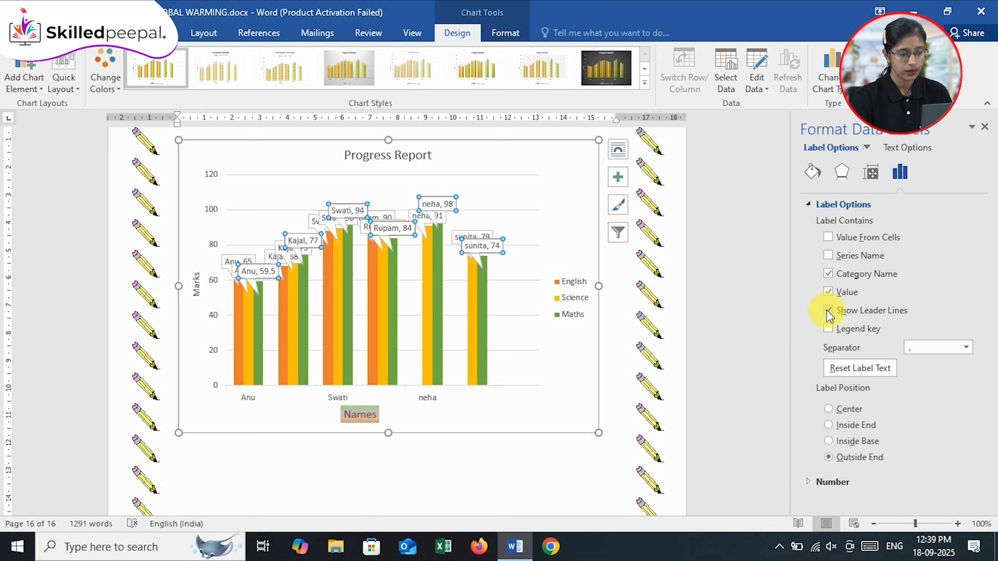
pyautogui.click(829, 330)
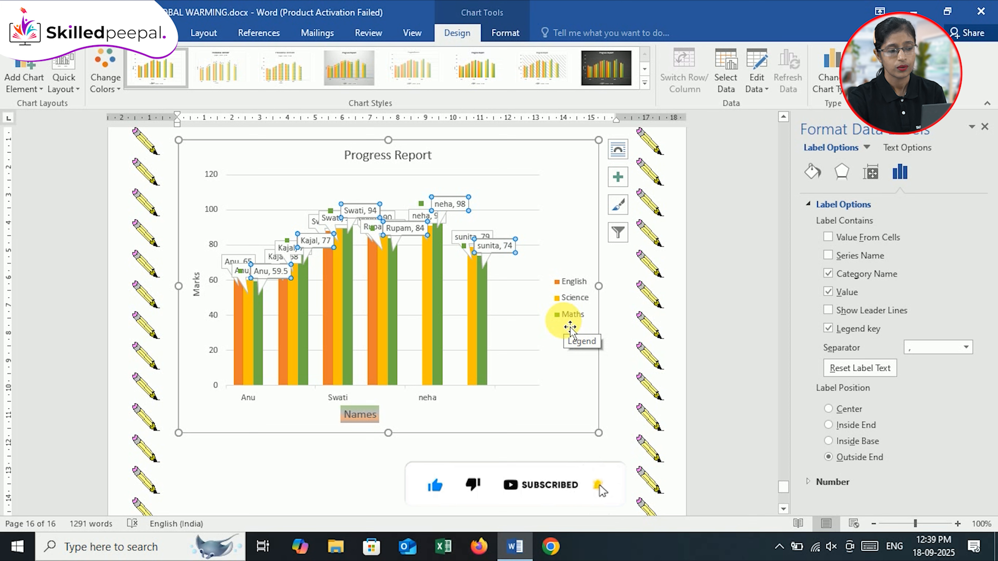
# - Show the legend key in the data labels of the Science and English series
pyautogui.click(342, 224)
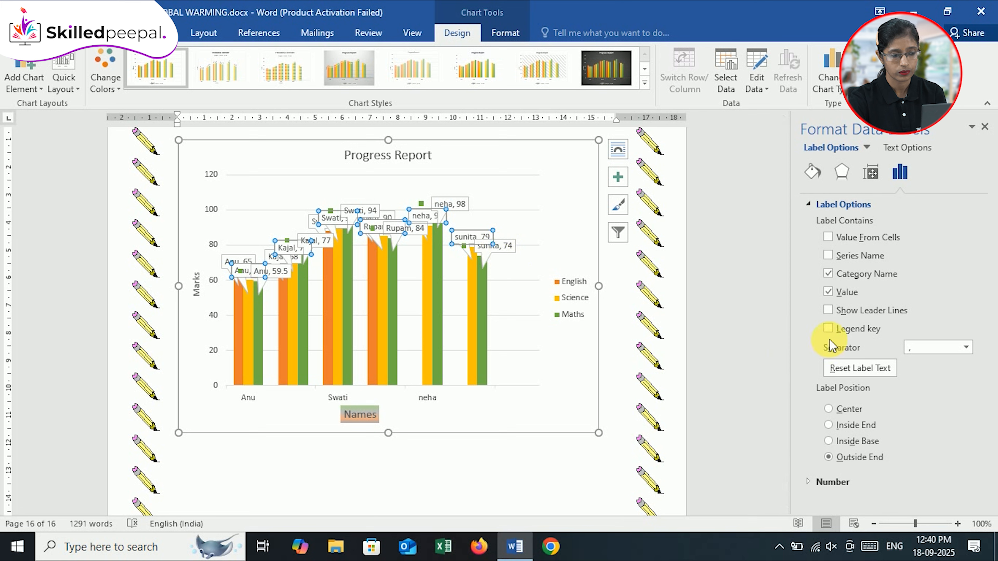
pyautogui.click(828, 329)
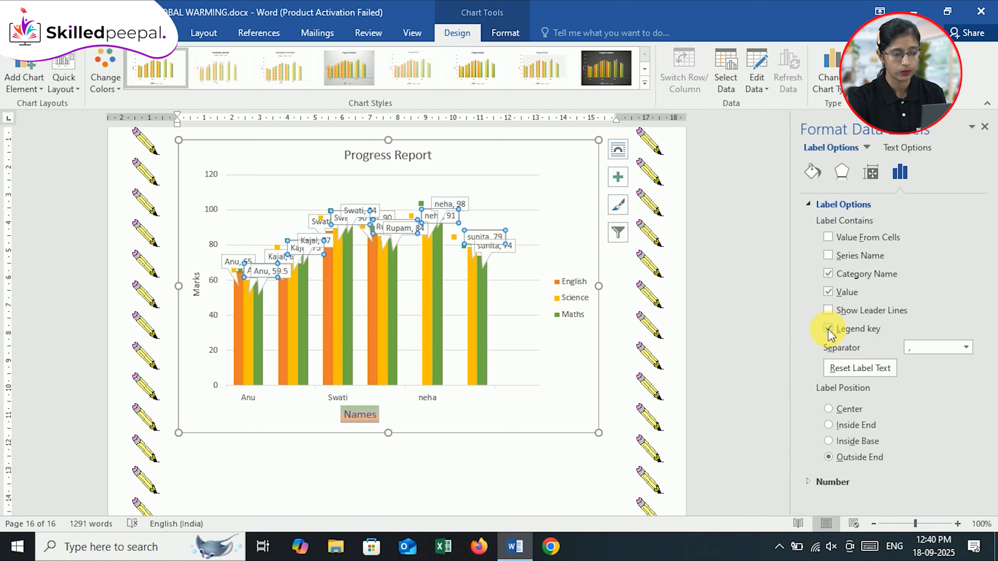
pyautogui.click(241, 270)
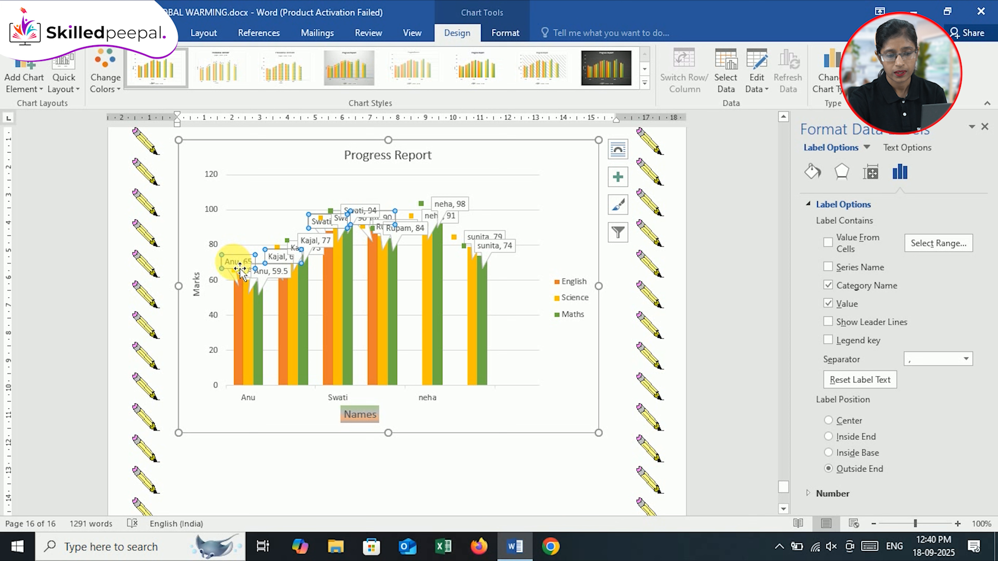
pyautogui.click(828, 341)
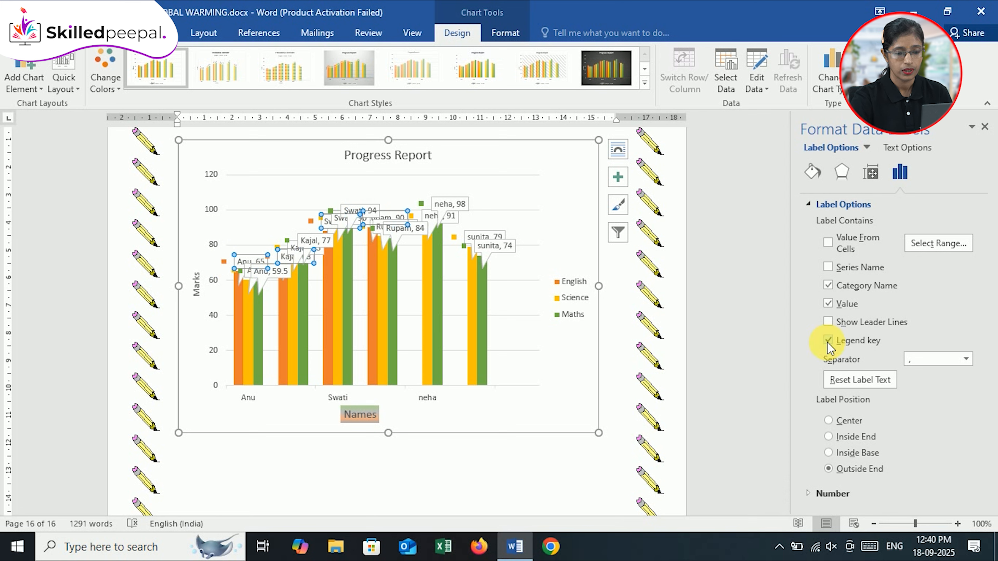
# - Remove the legend key from the data labels of the English, Maths and Science series
pyautogui.click(827, 341)
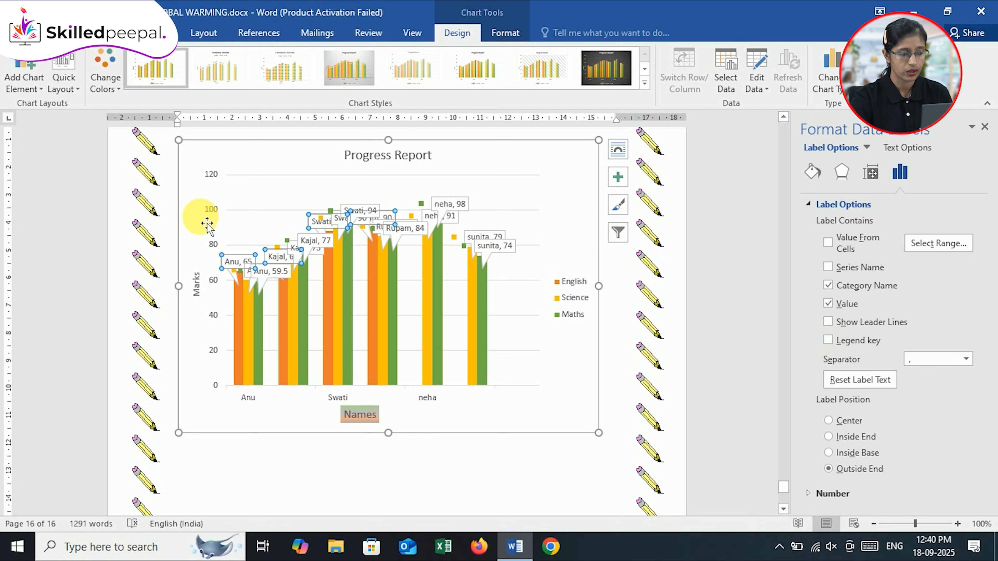
pyautogui.click(273, 282)
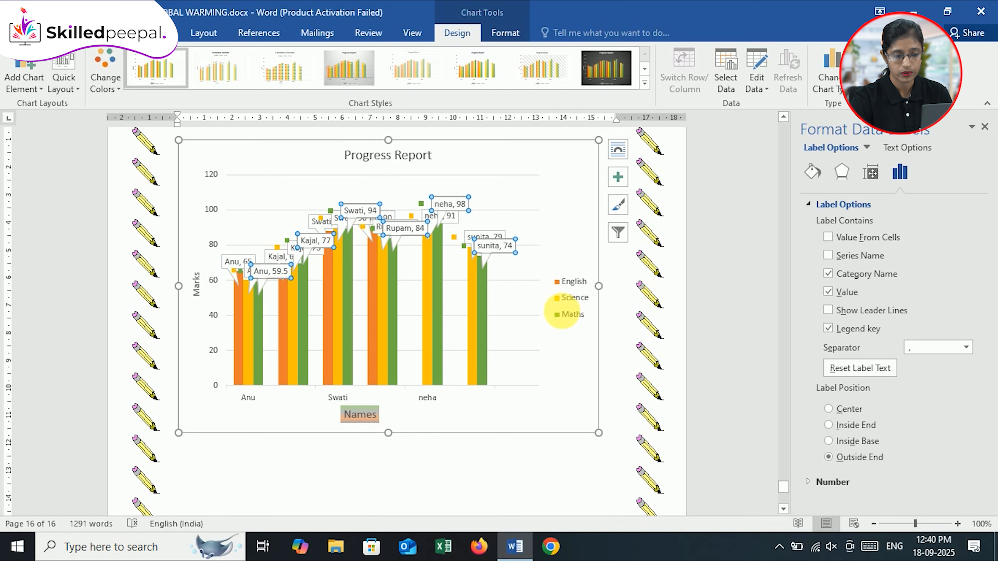
pyautogui.click(829, 330)
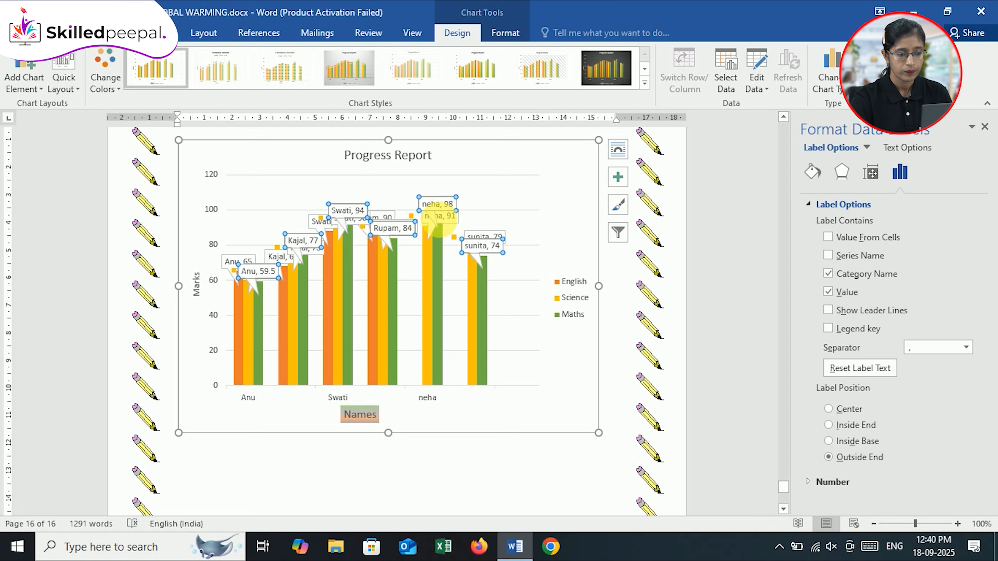
pyautogui.click(439, 220)
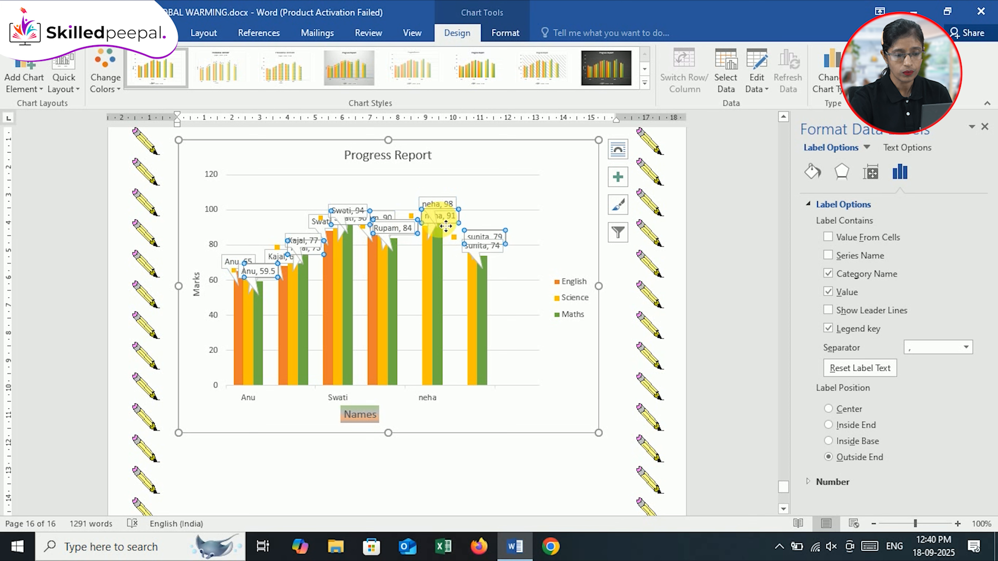
pyautogui.click(828, 329)
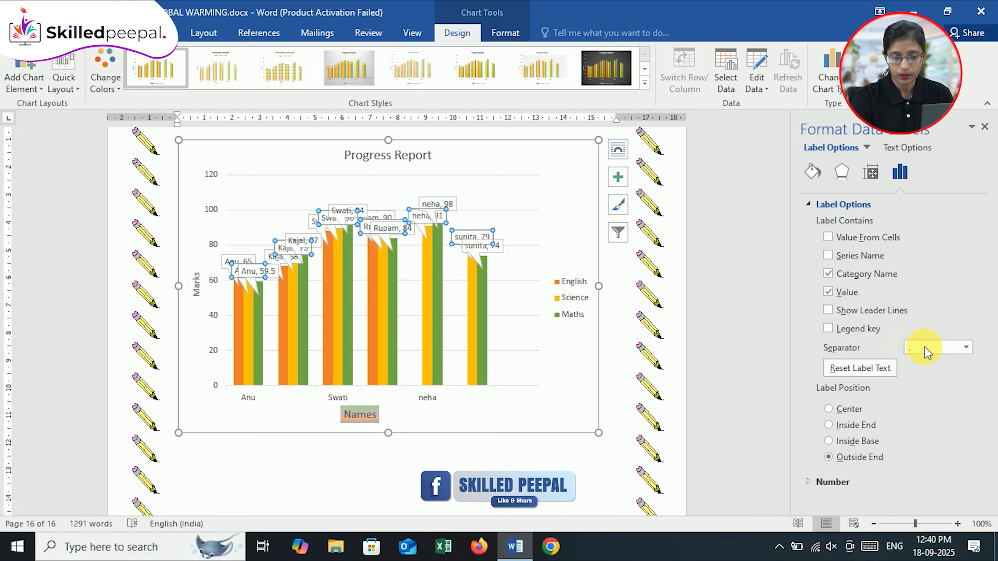
# - Set the separator in the Science series' data labels to semicolon, and change it back to comma
pyautogui.click(967, 347)
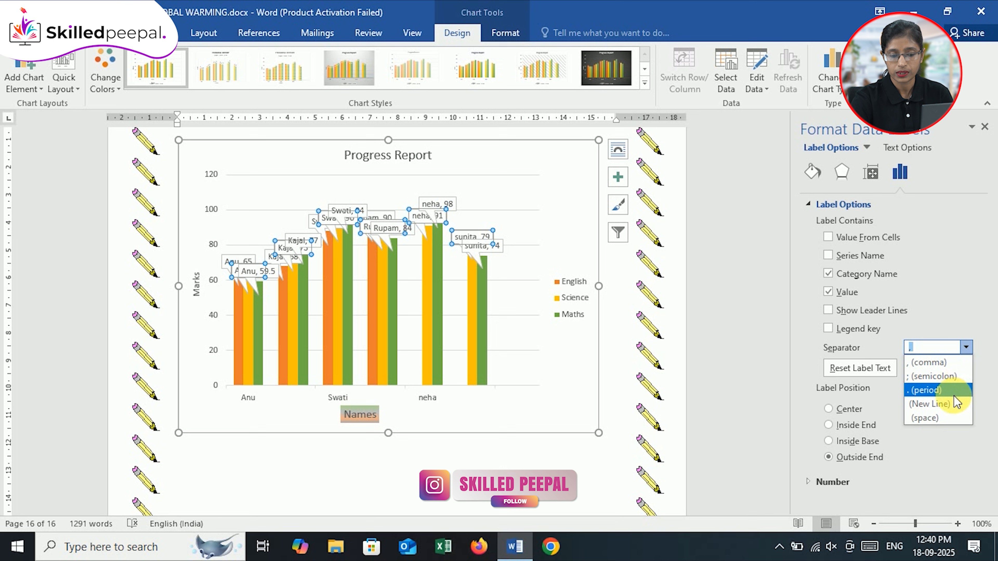
pyautogui.click(957, 376)
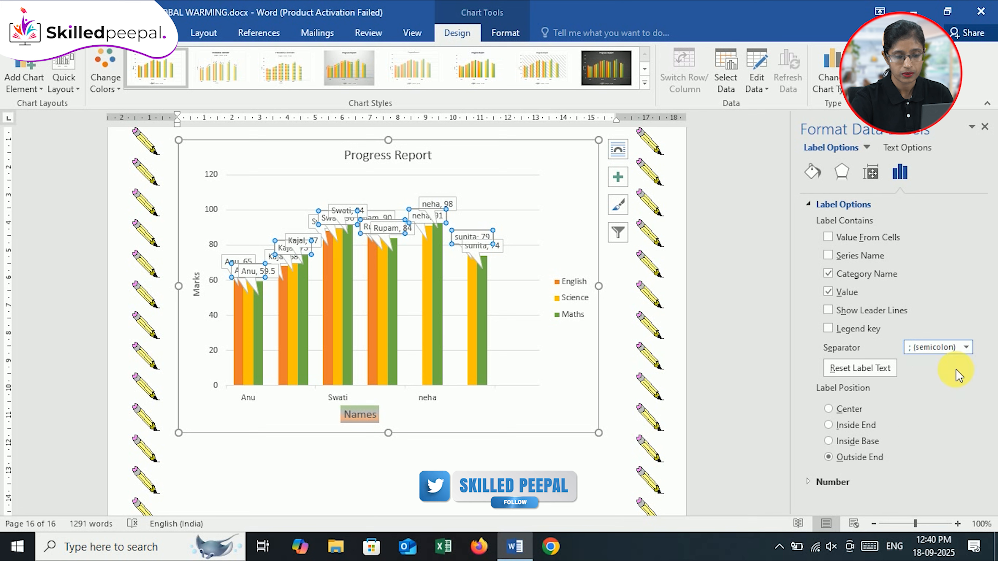
pyautogui.click(967, 347)
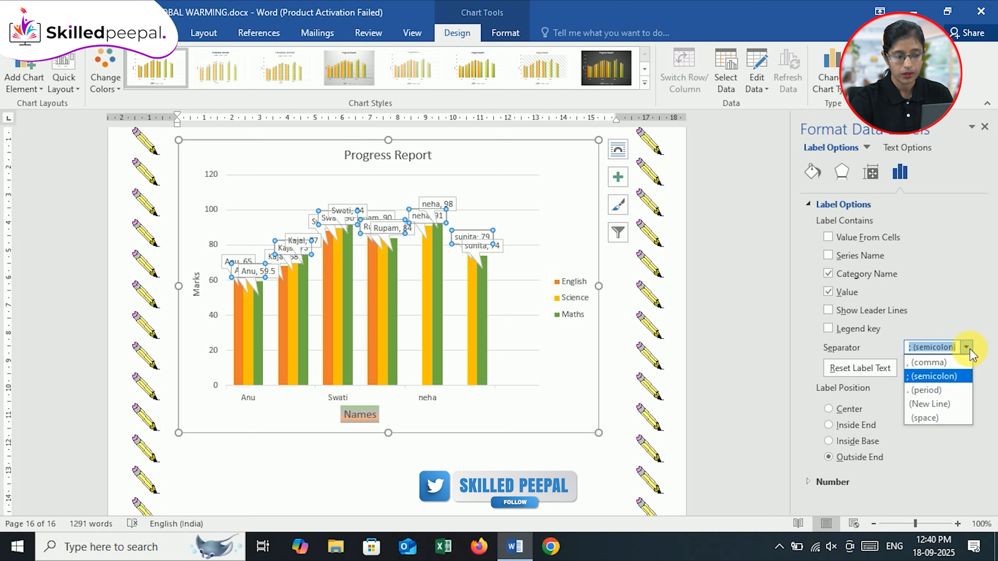
pyautogui.click(959, 365)
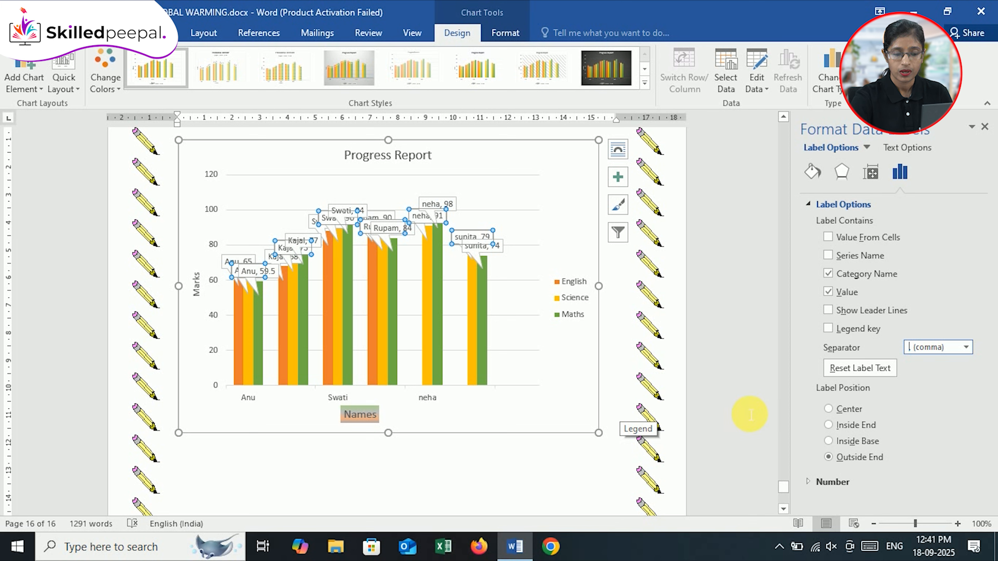
# - Reset the label text of the Science and Maths series' data labels
pyautogui.click(852, 372)
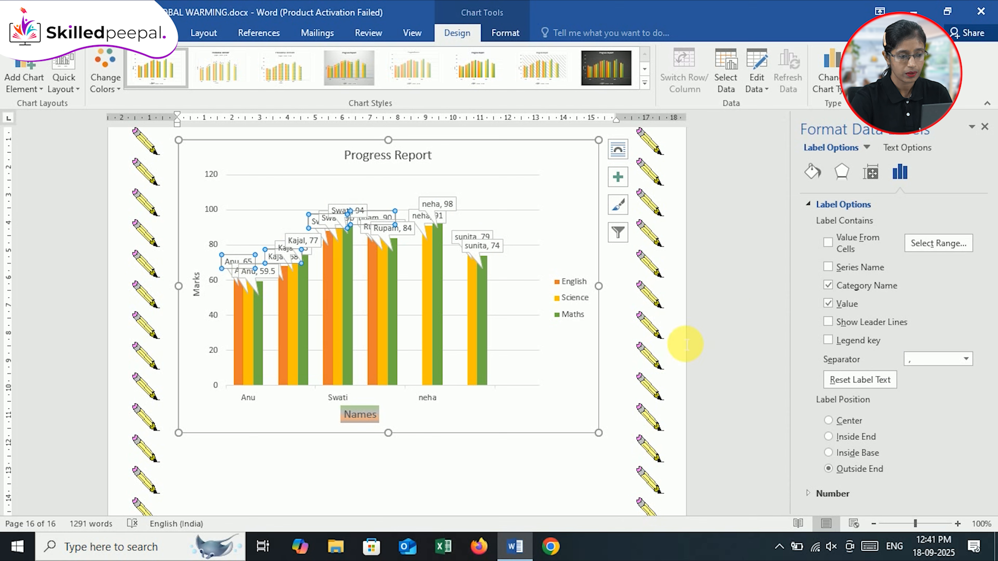
pyautogui.click(492, 249)
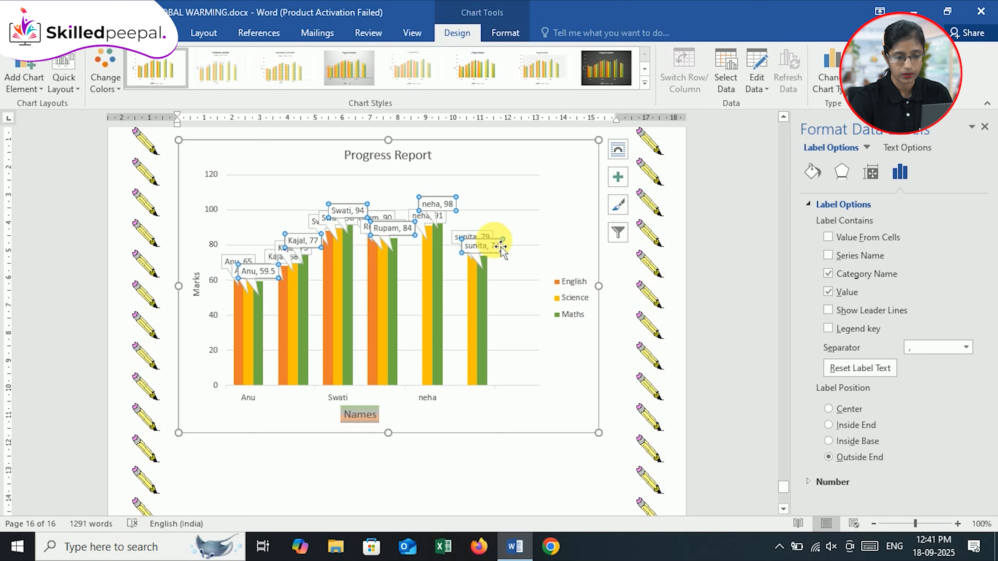
pyautogui.click(862, 373)
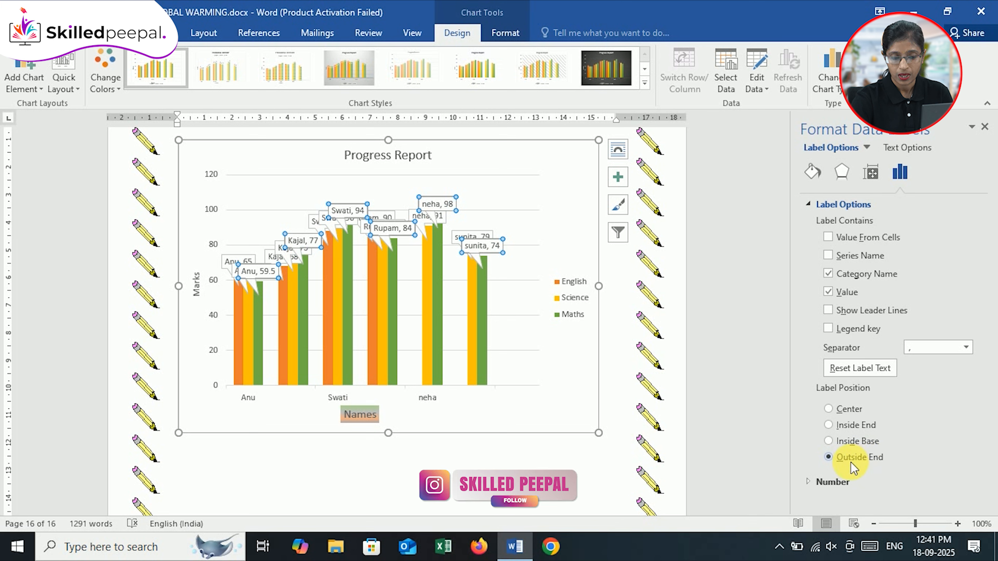
# - Try the Inside Base, Inside End and Center positions for the Maths series' data labels
pyautogui.click(848, 445)
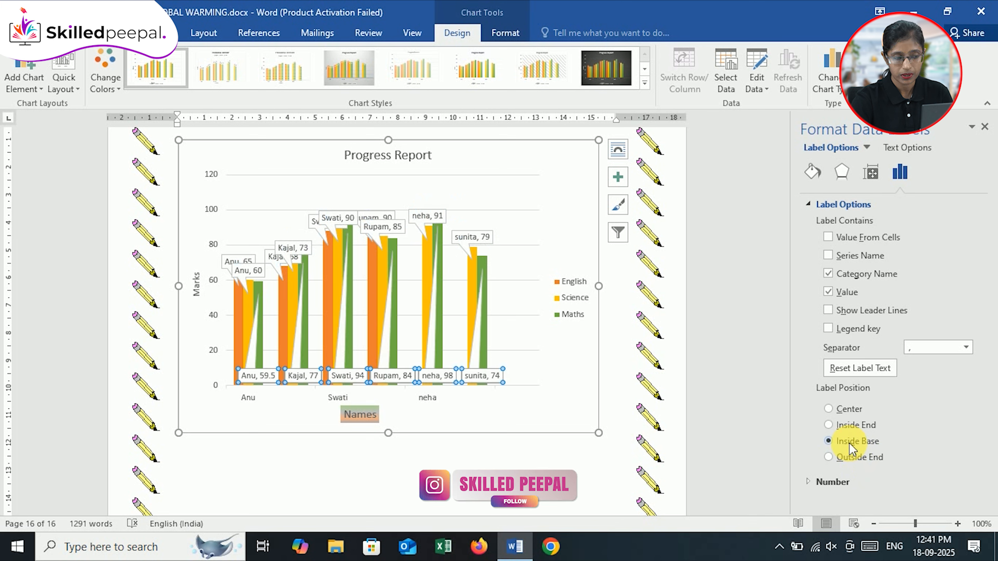
pyautogui.click(844, 428)
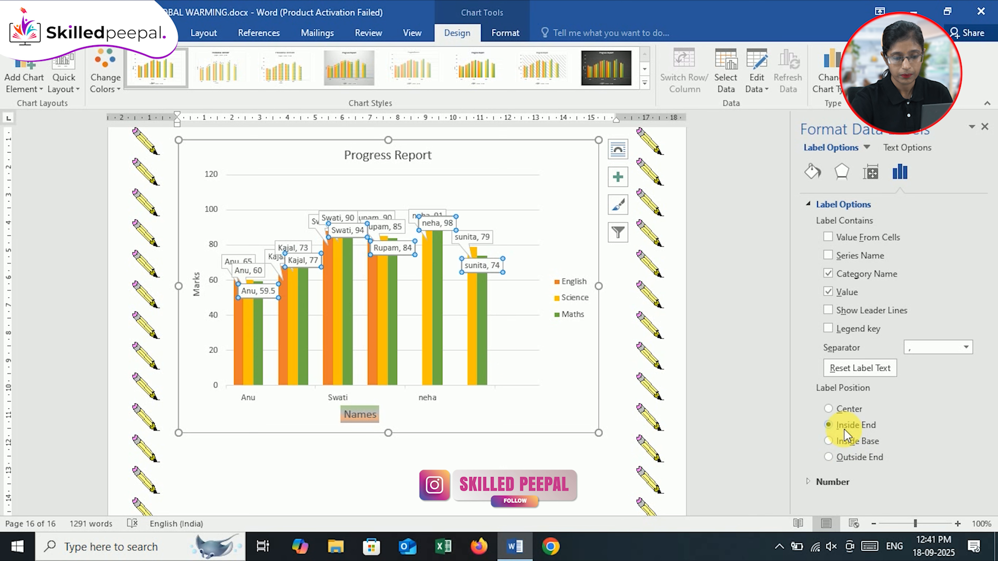
pyautogui.click(841, 412)
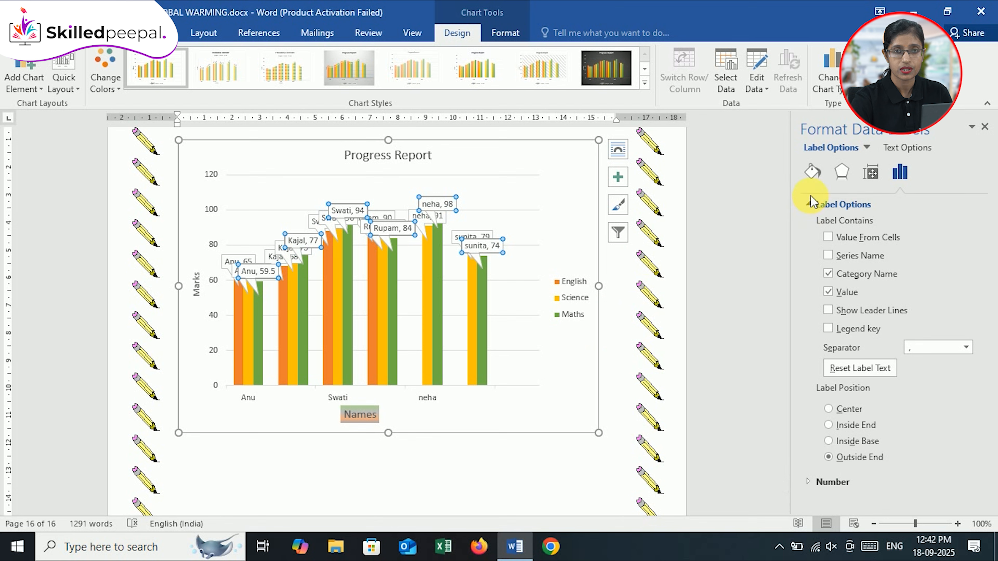
# - Set the number format category of the Maths series' data labels to Number
pyautogui.click(811, 205)
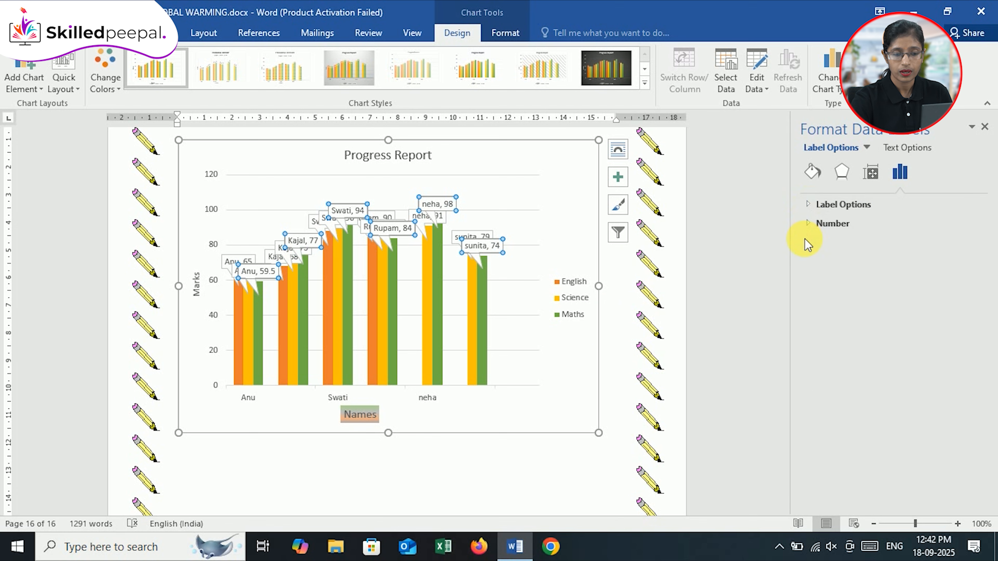
pyautogui.click(809, 222)
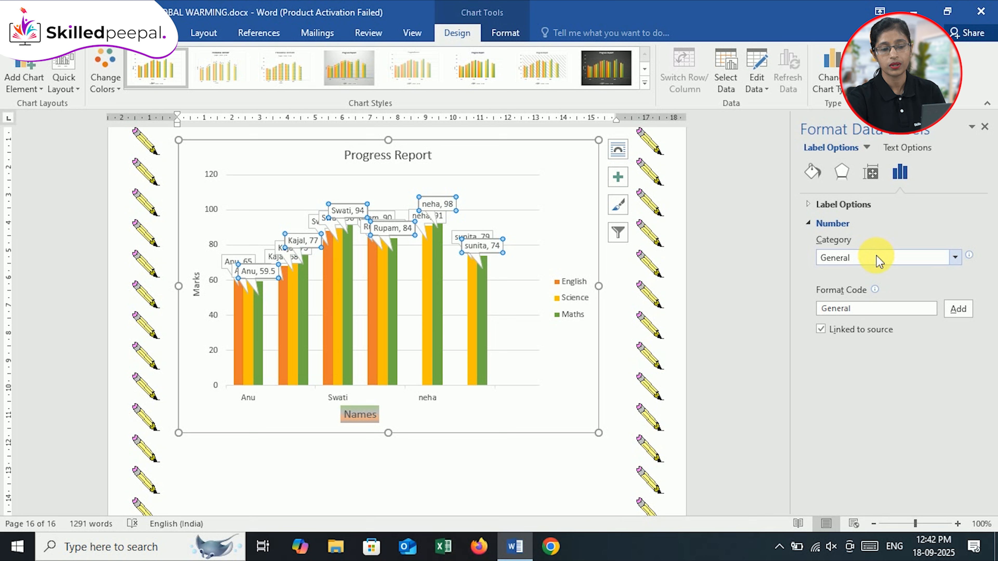
pyautogui.click(956, 258)
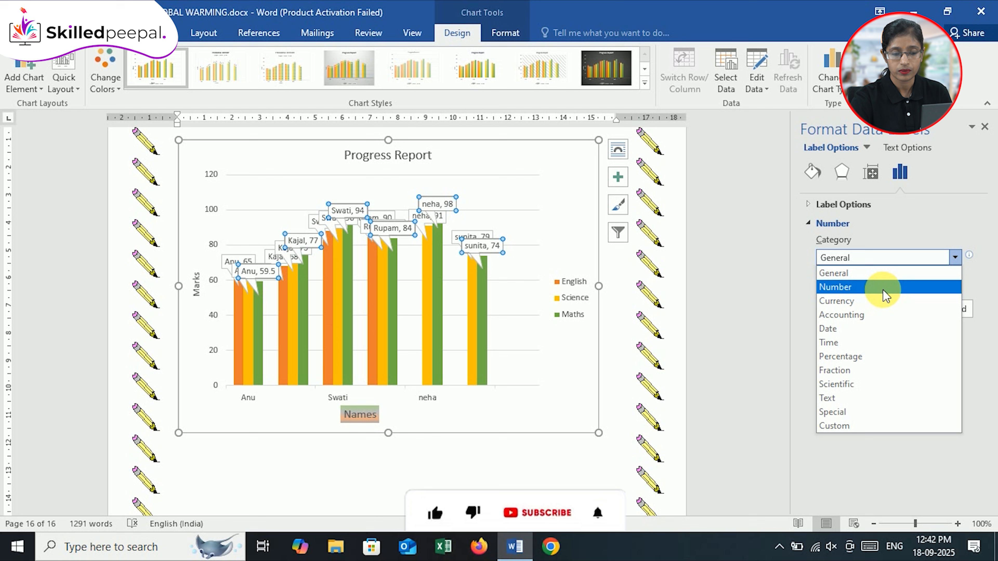
pyautogui.click(873, 289)
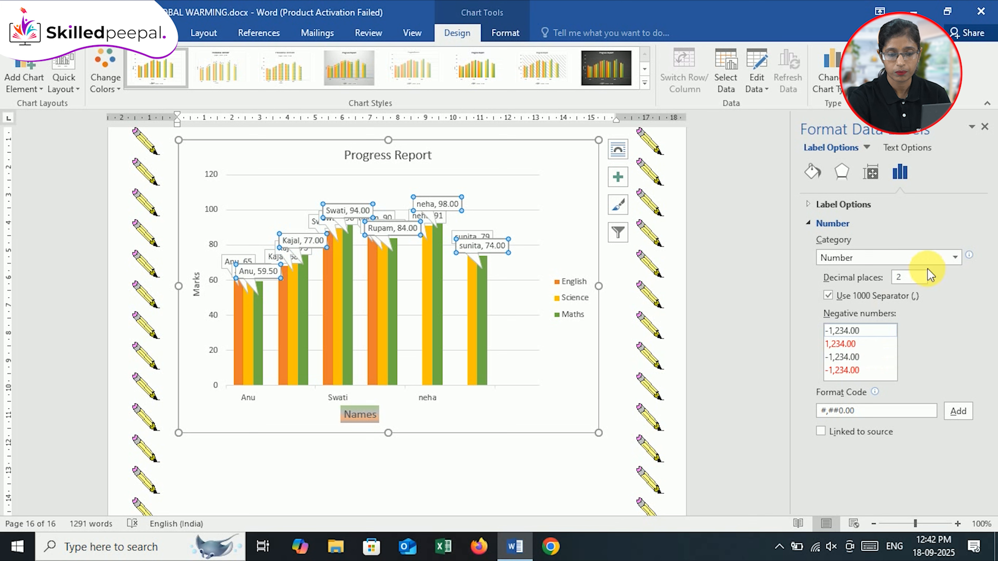
# - Set the Maths labels to 3 decimal places and choose the black -1,234.000 format for negative numbers
pyautogui.click(922, 281)
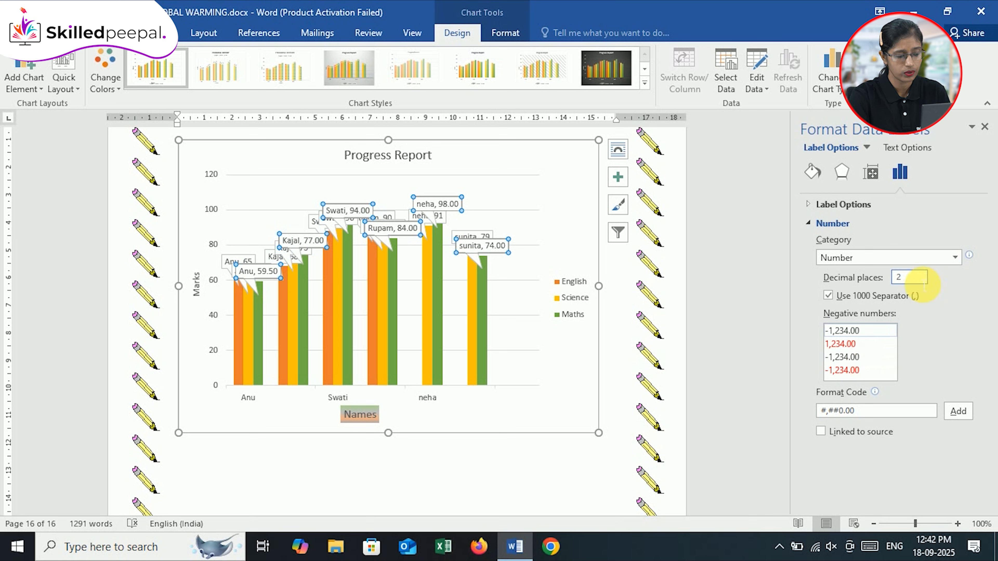
pyautogui.press('BackSpace')
pyautogui.write('3')
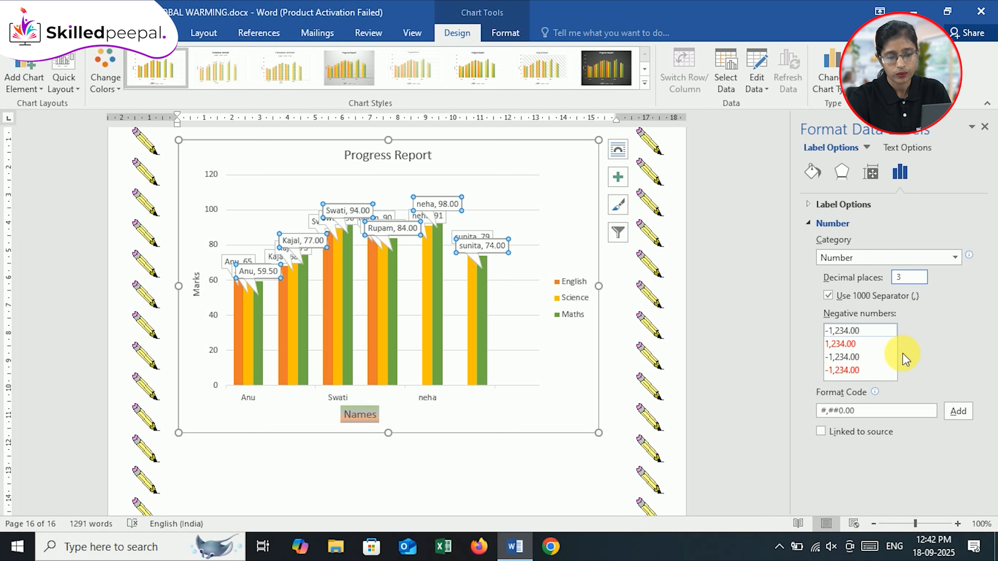
pyautogui.click(900, 358)
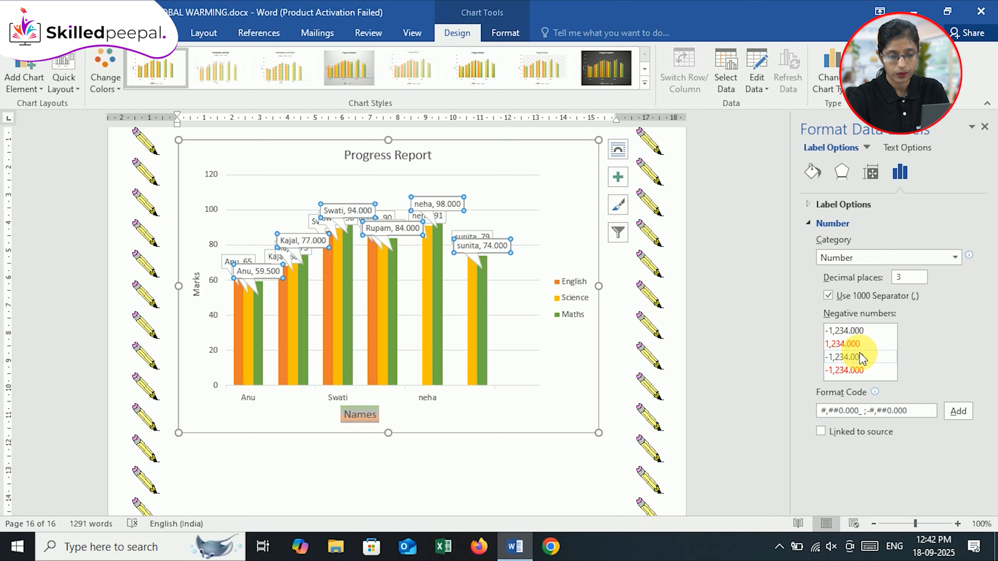
# - Set the Maths labels to 2 decimal places and choose the red -1,234.00 format for negative numbers
pyautogui.press('BackSpace')
pyautogui.write('2')
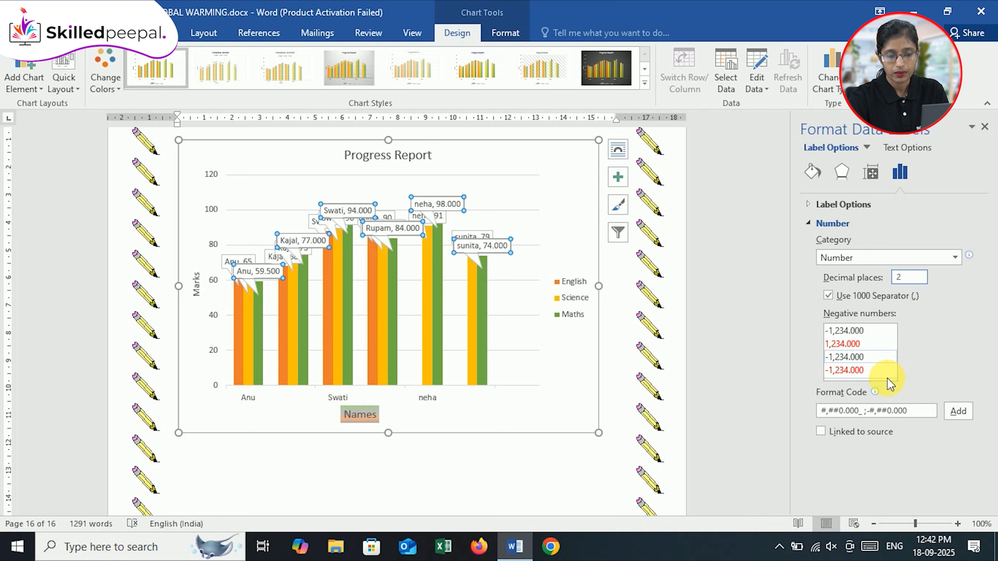
pyautogui.click(888, 371)
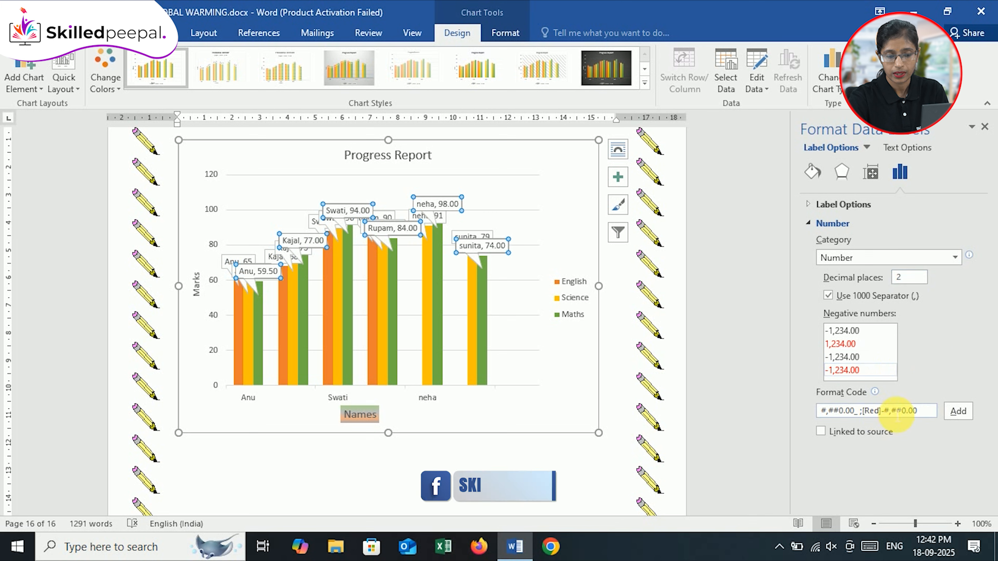
# - Add the format code #,##0.00_ ;[Red]-#,##0.00 for the Maths labels and close the data label formatting options
pyautogui.click(958, 411)
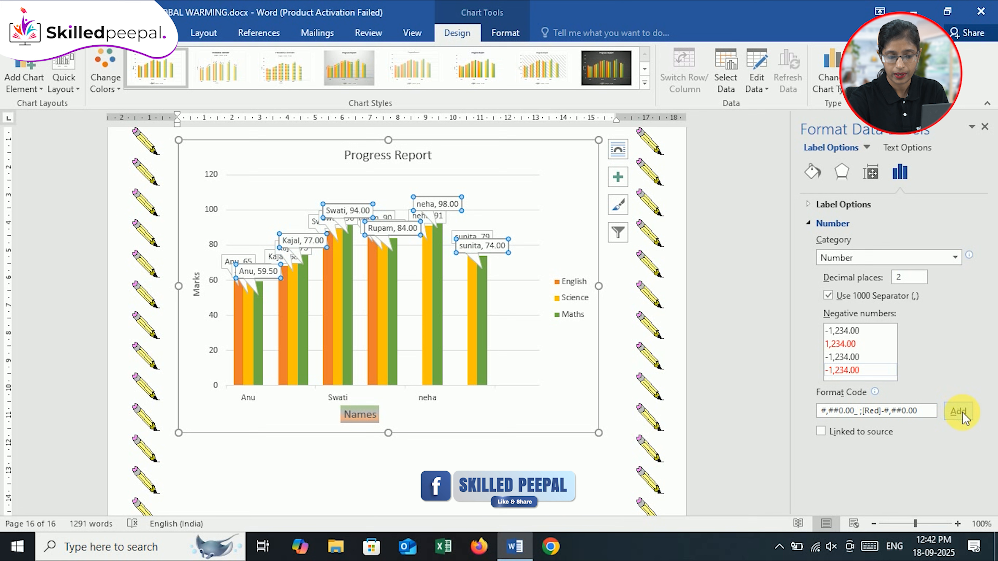
pyautogui.click(962, 413)
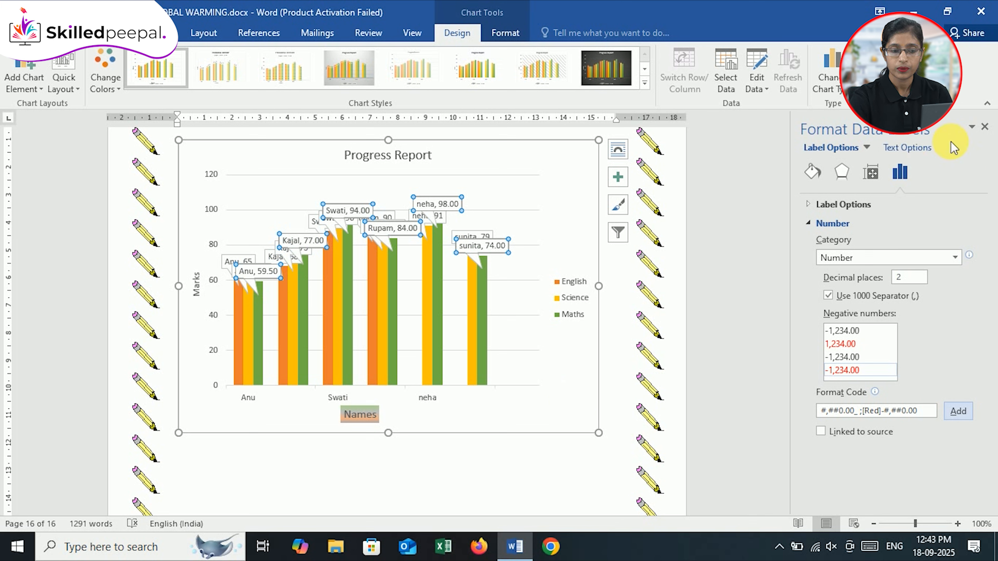
pyautogui.click(984, 126)
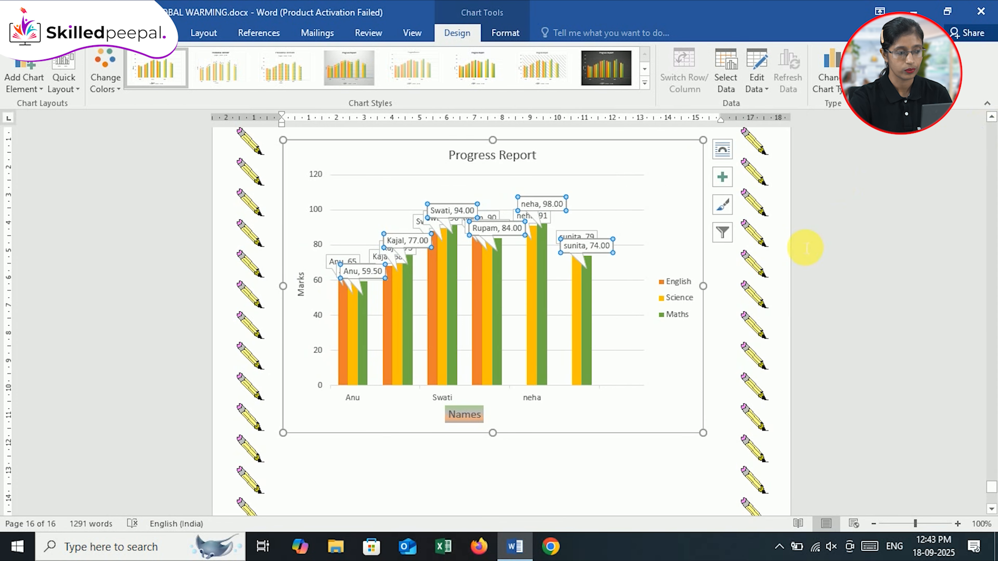